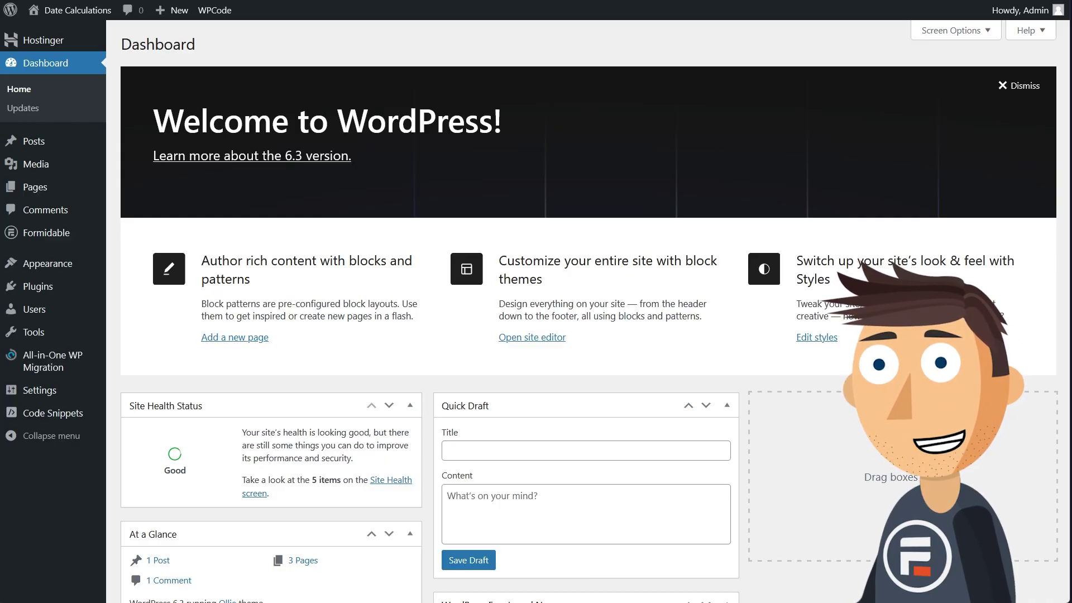
# - Show Formidable's Add-Ons page, where Formidable Forms Pro and Datepicker Options are active
pyautogui.moveTo(61, 234)
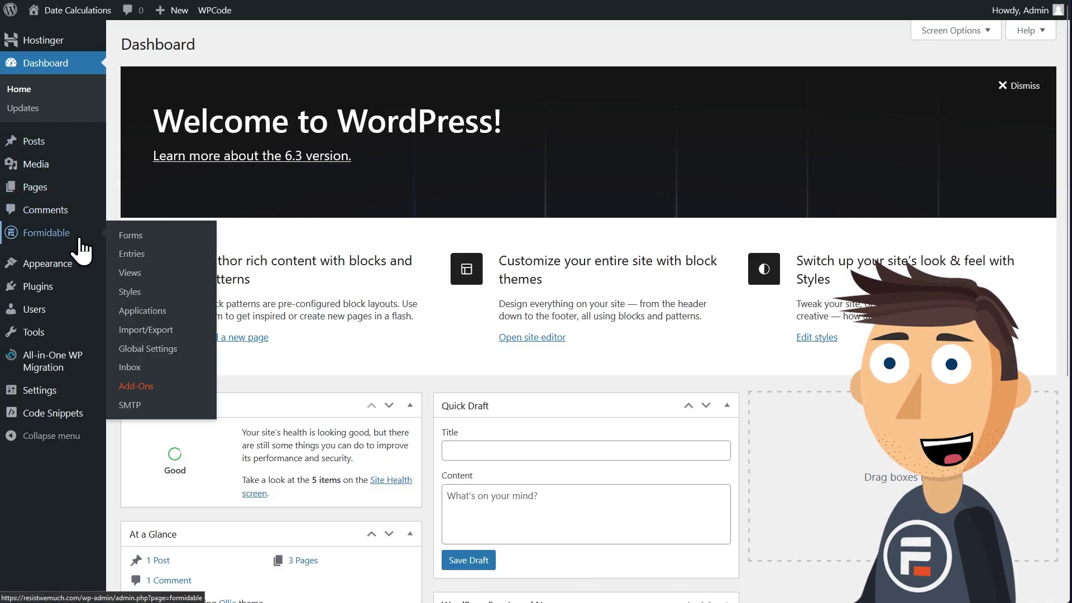
pyautogui.click(137, 386)
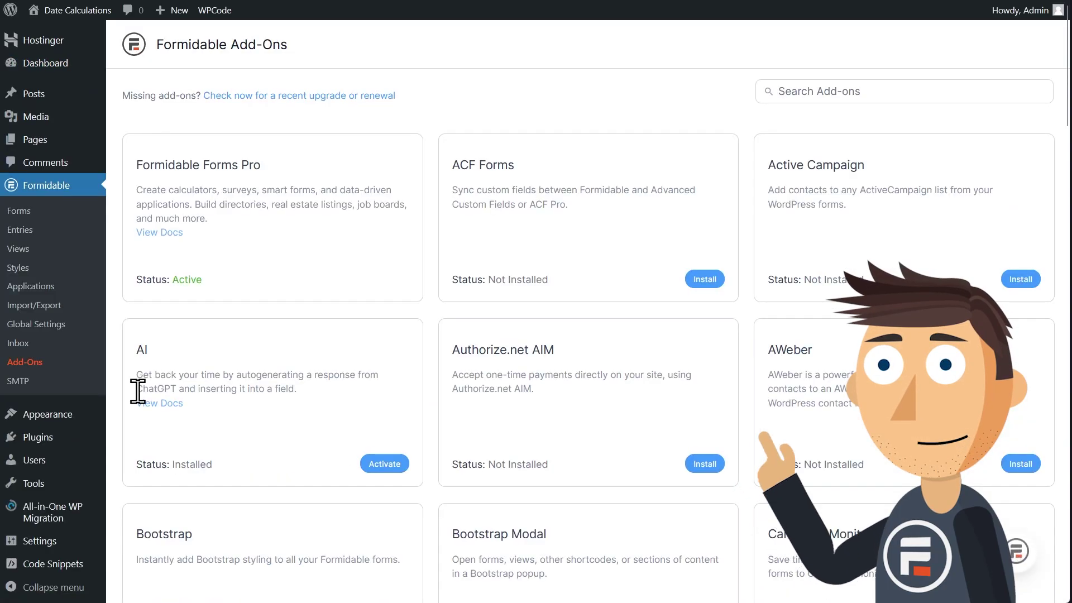
pyautogui.scroll(-10, 248, 345)
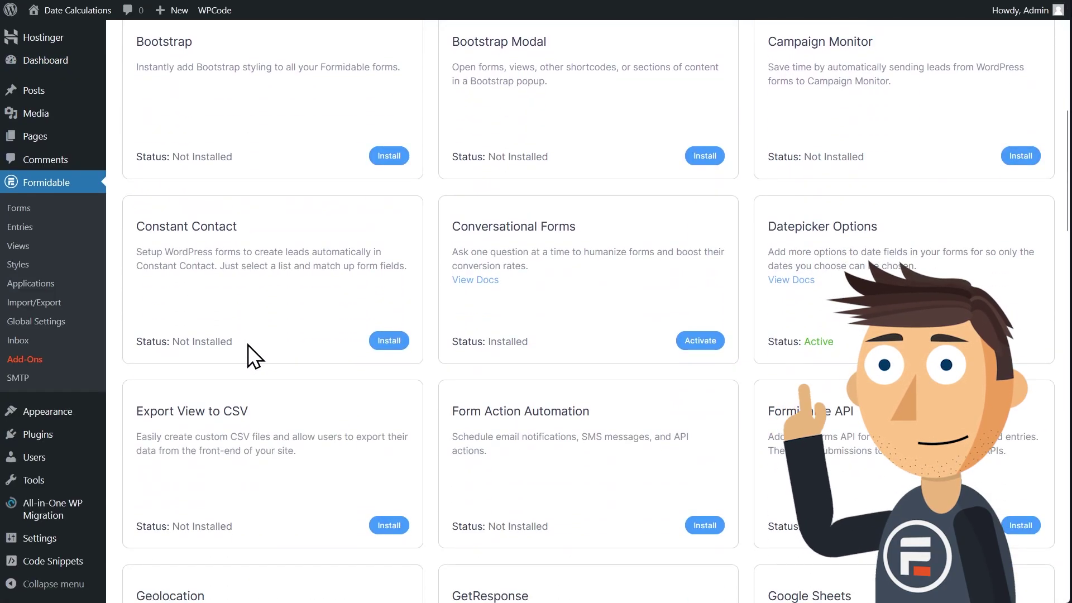
pyautogui.scroll(1, 248, 344)
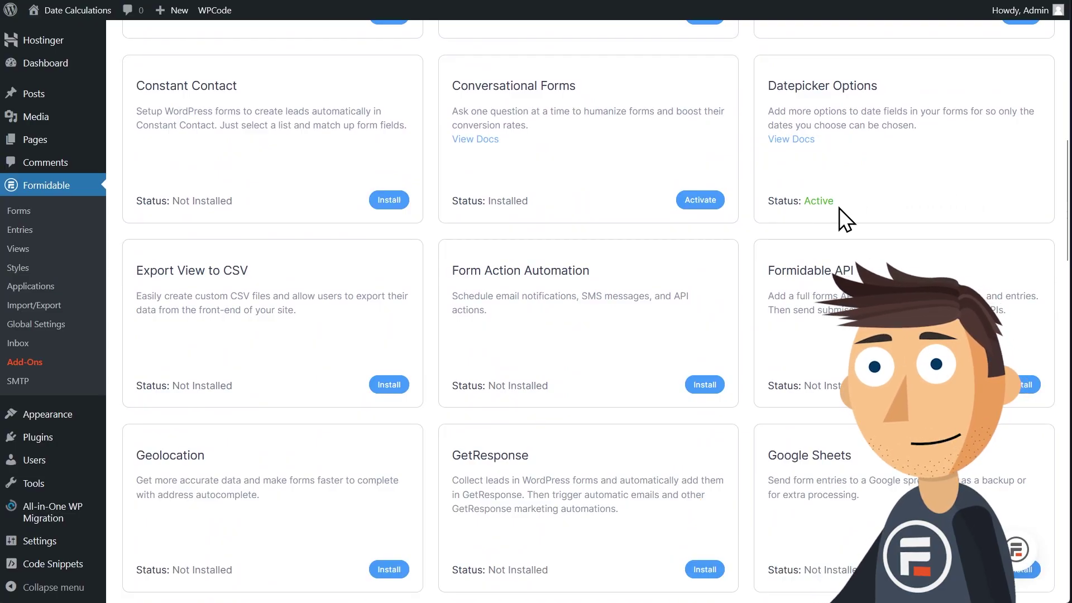
# - Create a new blank form named 'Release Date Form'
pyautogui.click(35, 213)
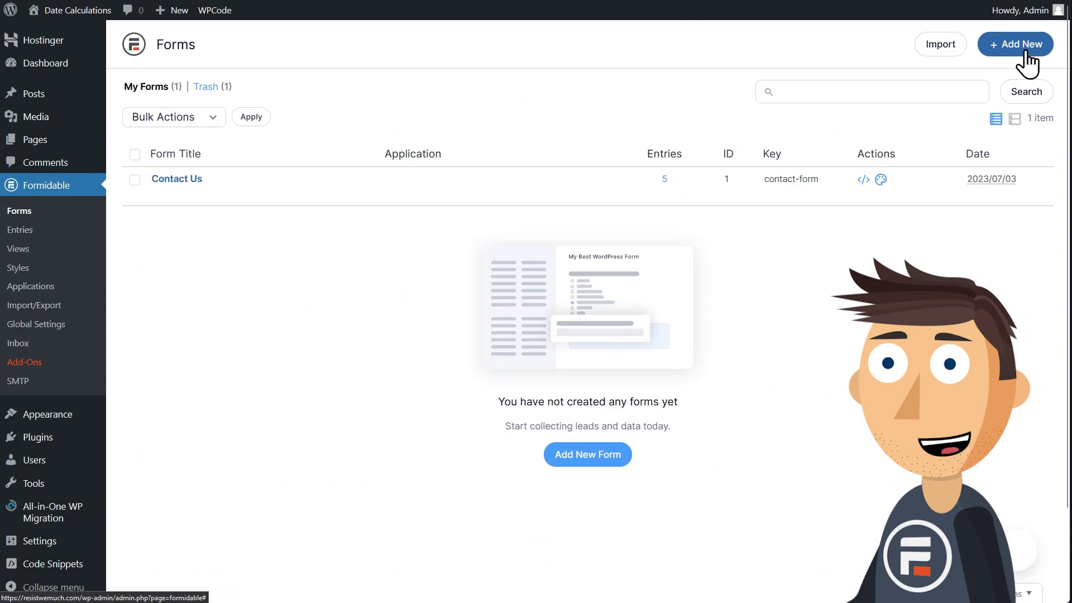
pyautogui.click(1021, 50)
pyautogui.click(403, 106)
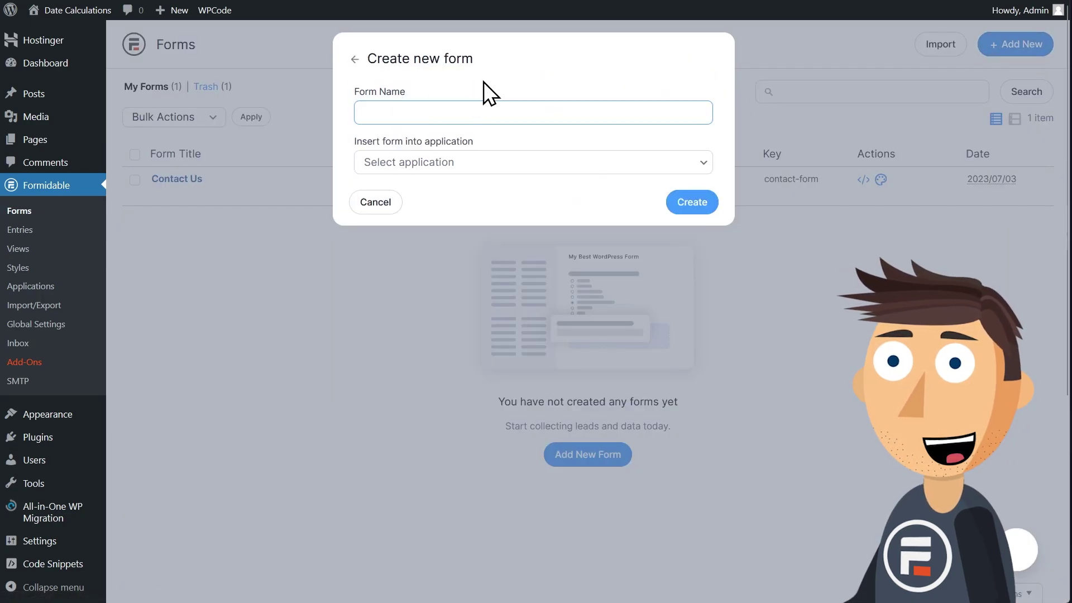
pyautogui.write('Release Date Form')
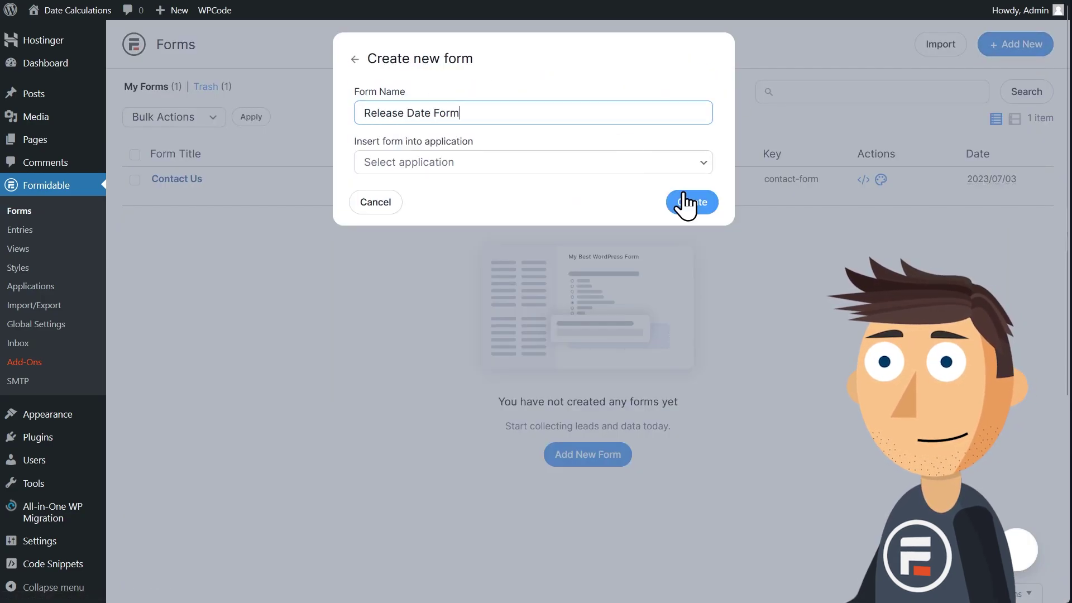
pyautogui.click(688, 203)
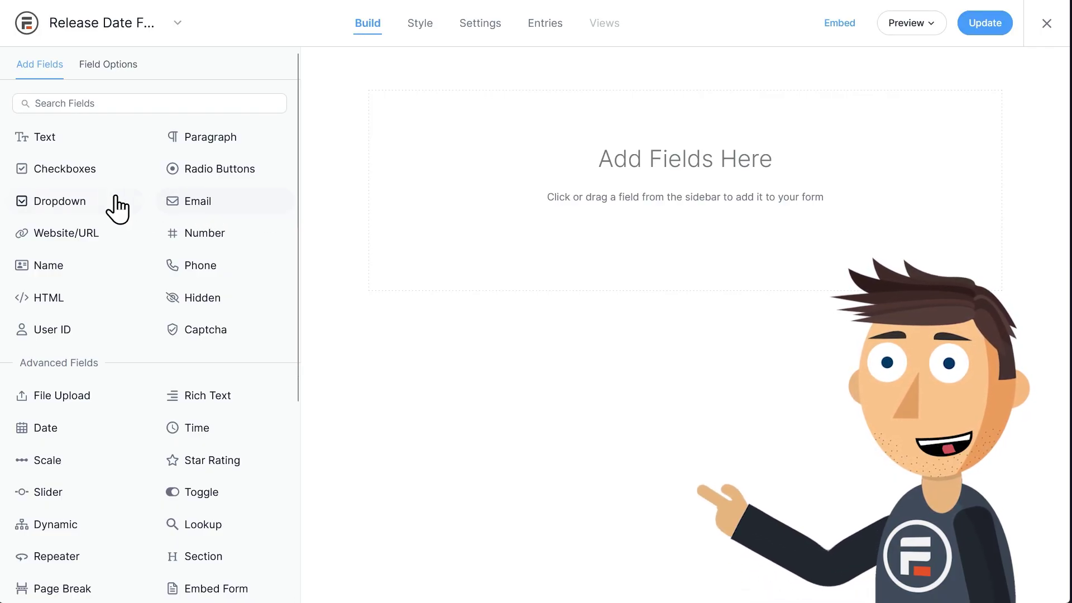
# - Add a dropdown field labelled 'Spacelawn Edition'
pyautogui.click(74, 213)
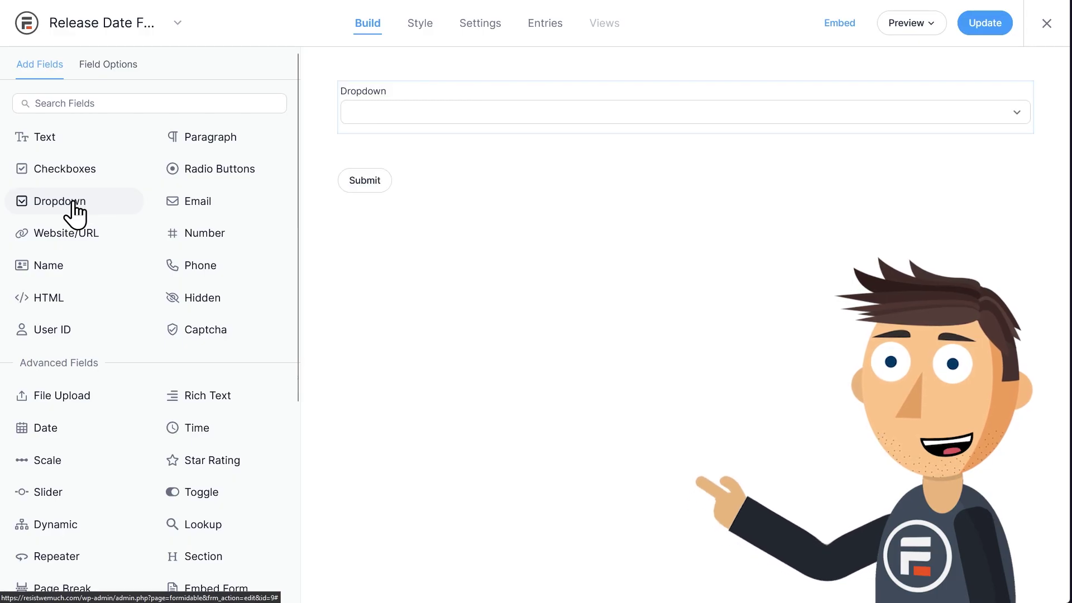
pyautogui.click(455, 106)
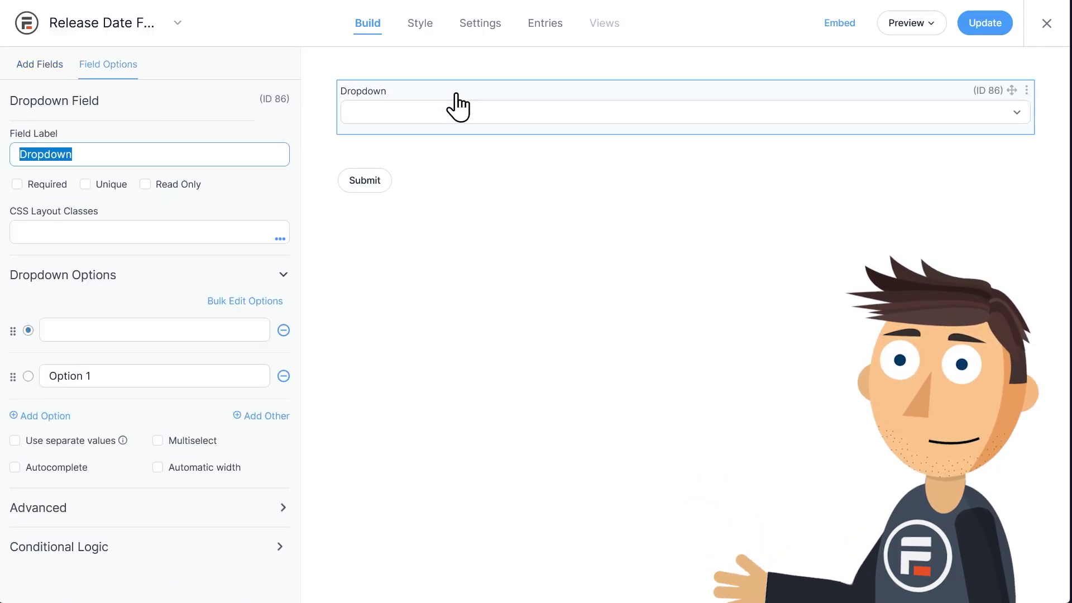
pyautogui.write('Spacelawn Edition')
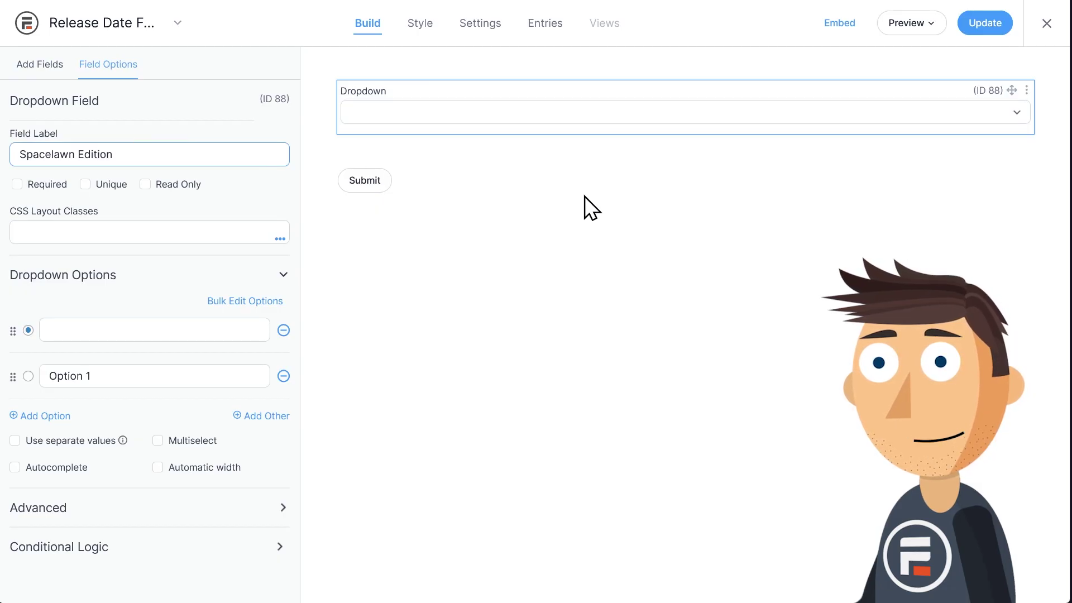
pyautogui.click(585, 196)
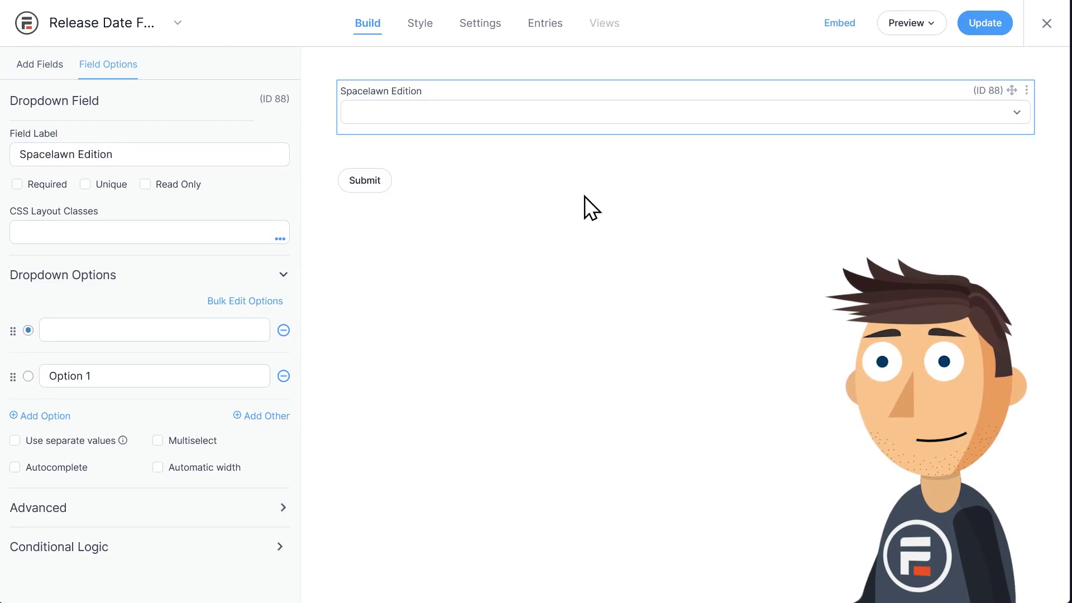
# - Give the dropdown the choices Standard, Deluxe, Premium and Commander
pyautogui.click(263, 366)
pyautogui.write('Standard')
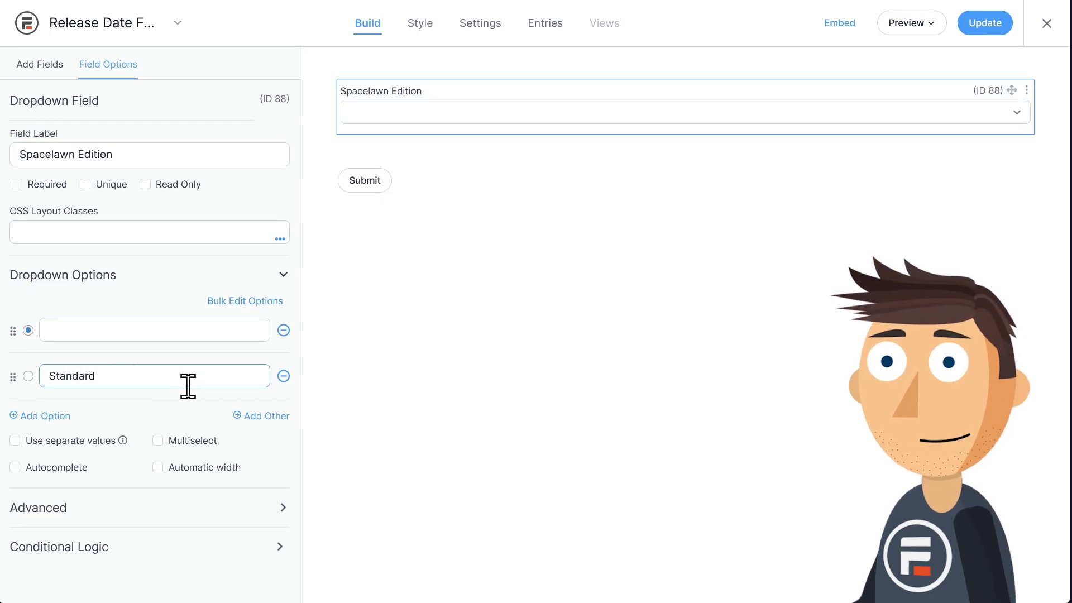
pyautogui.click(41, 416)
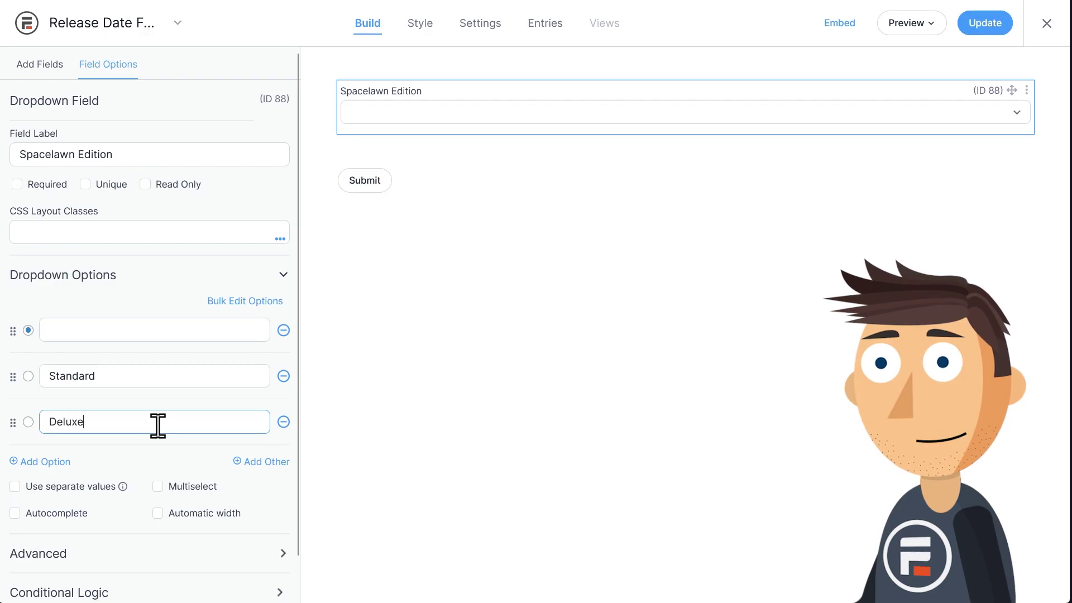
pyautogui.click(40, 461)
pyautogui.click(166, 471)
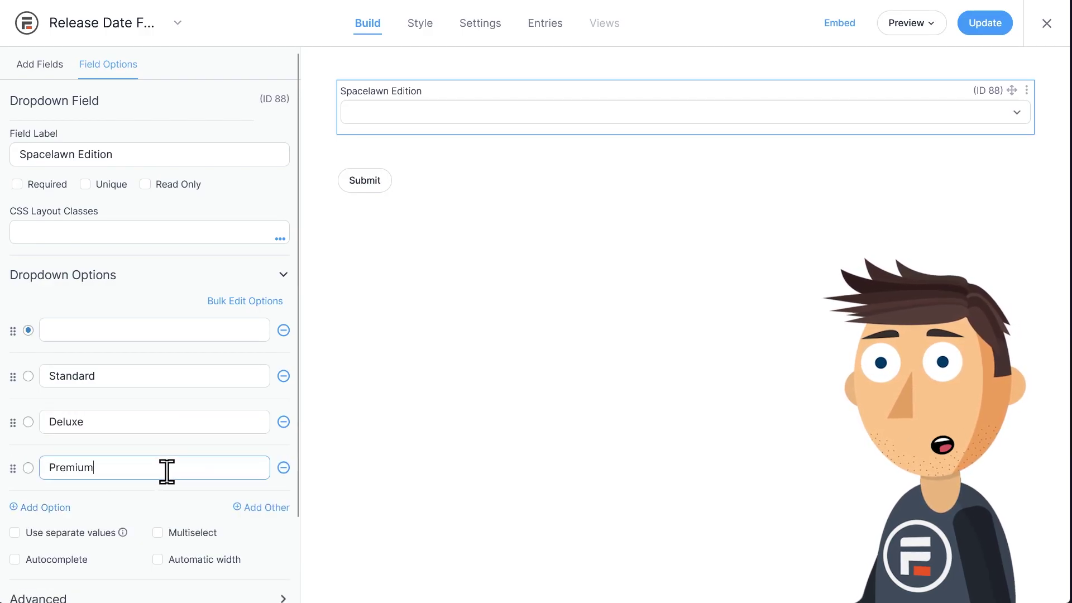
pyautogui.click(40, 507)
pyautogui.click(143, 516)
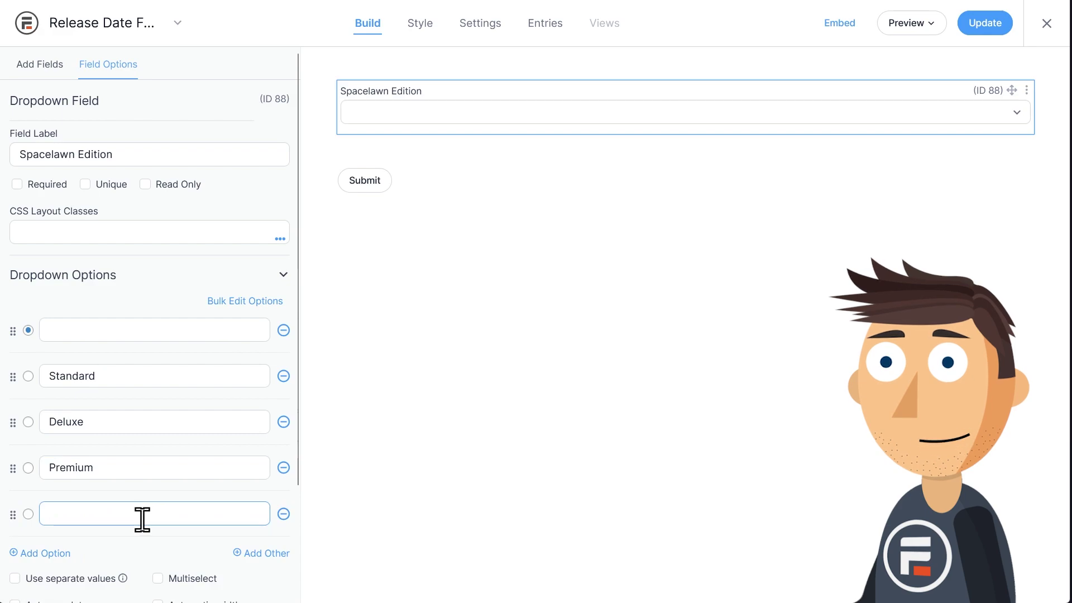
pyautogui.write('Commander')
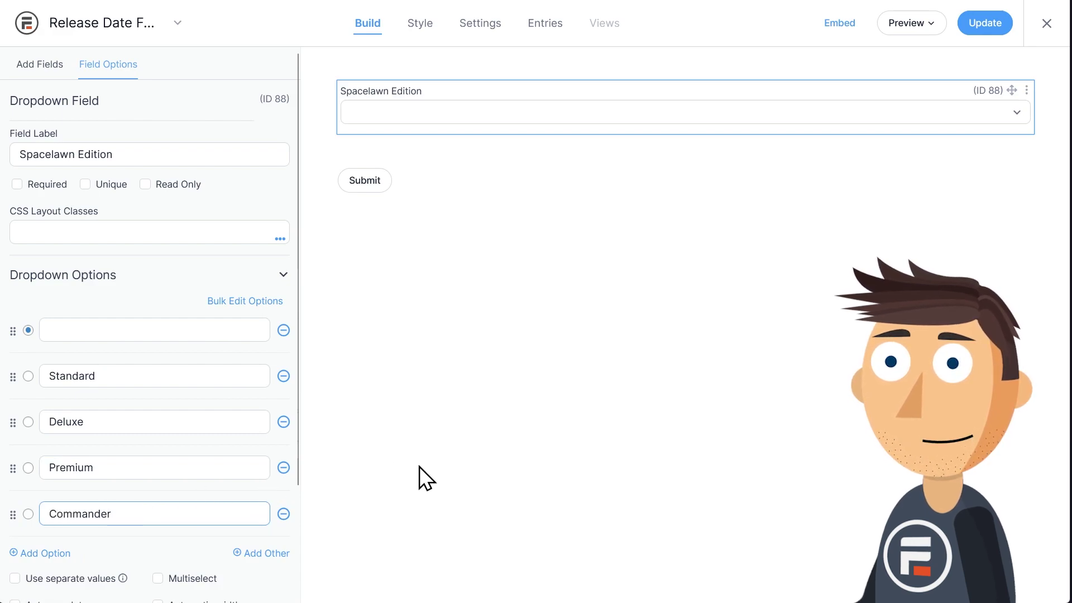
pyautogui.scroll(-3, 179, 432)
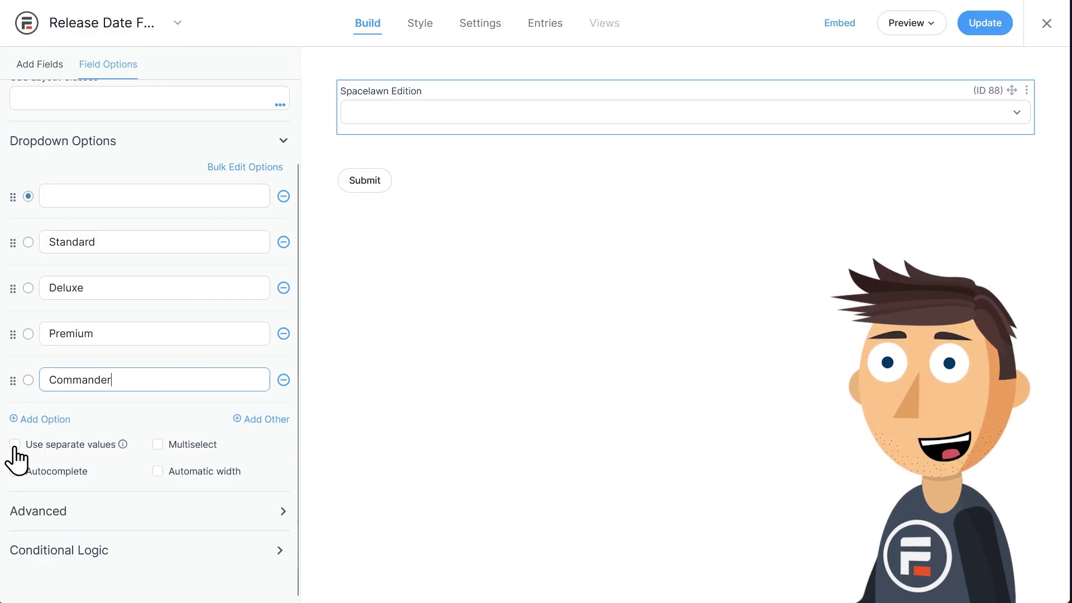
# - Enable separate values with Standard saved as 0, Deluxe 1, Premium 3 and Commander 5
pyautogui.click(15, 445)
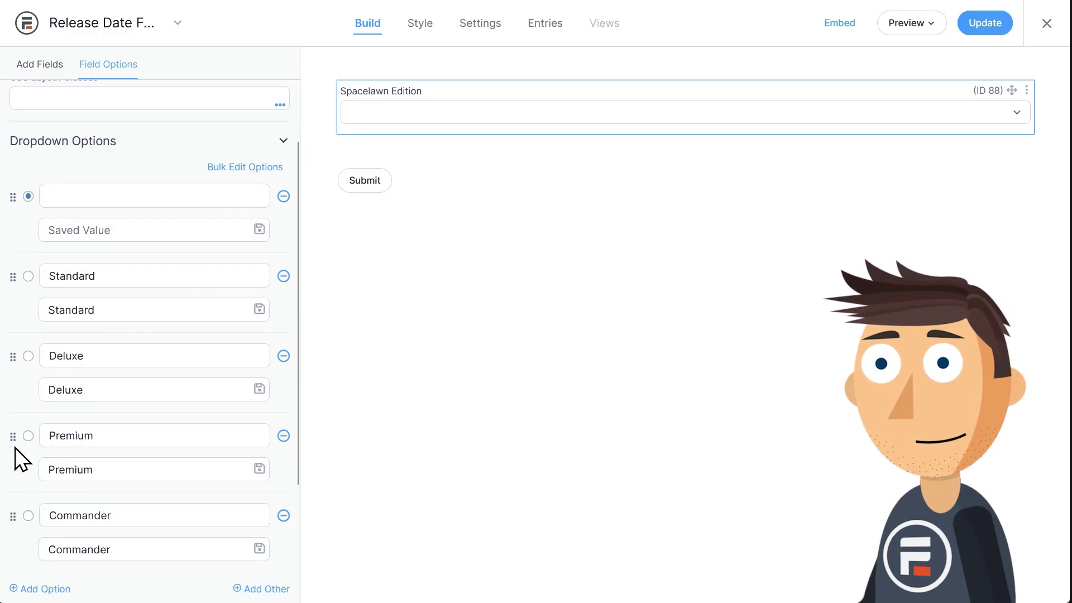
pyautogui.moveTo(112, 308); pyautogui.dragTo(10, 311)
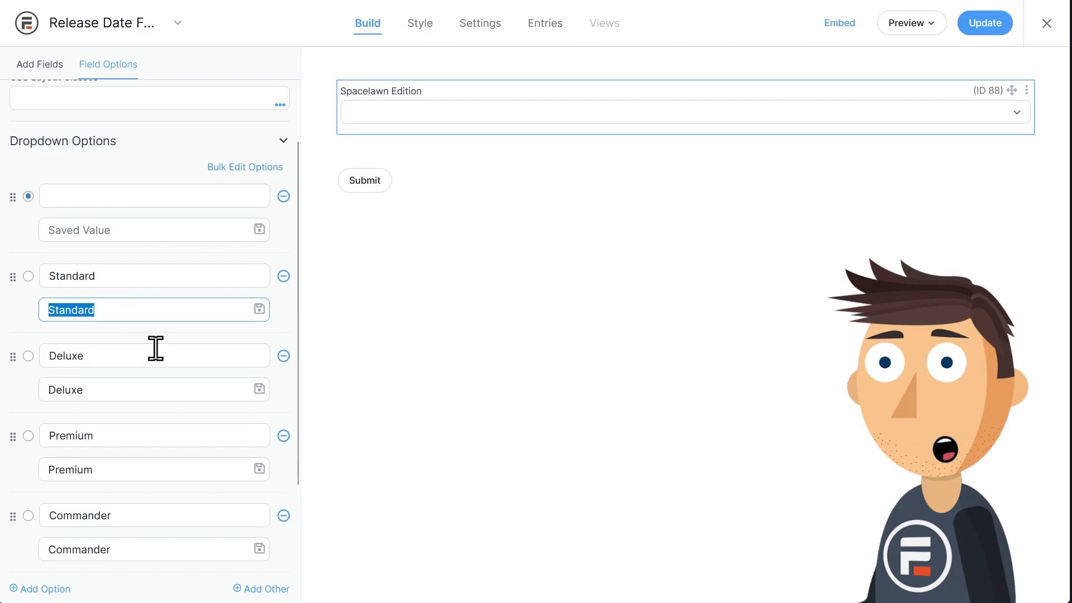
pyautogui.write('0')
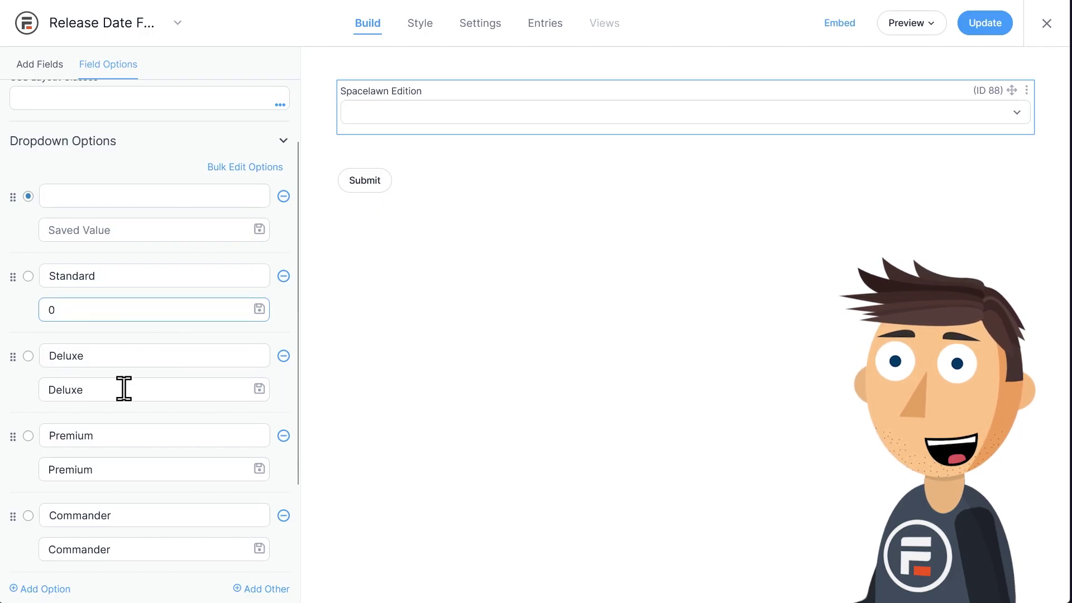
pyautogui.moveTo(123, 389); pyautogui.dragTo(4, 391)
pyautogui.write('1')
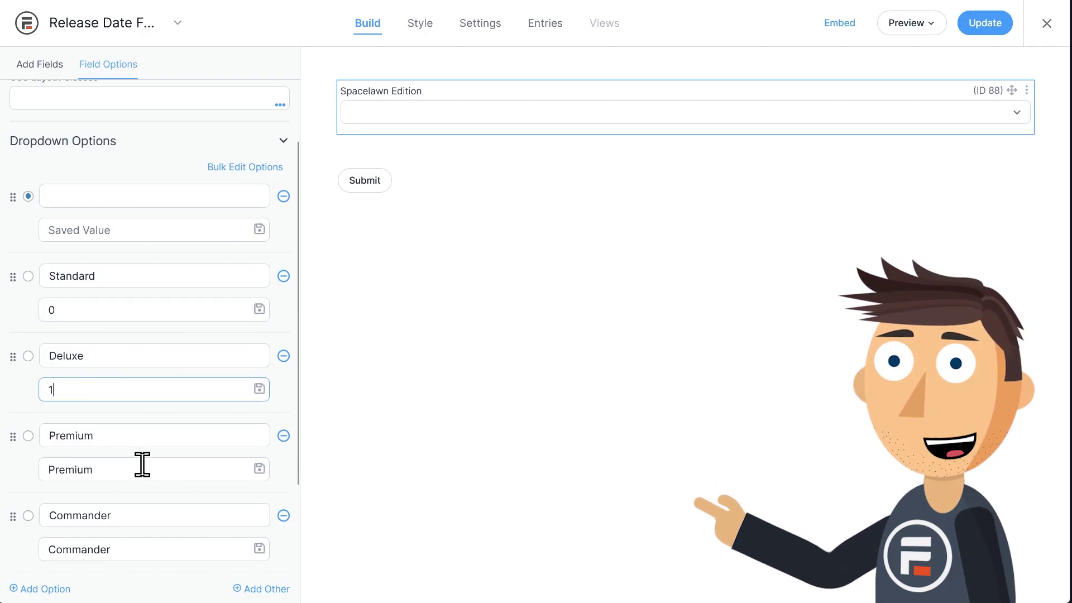
pyautogui.moveTo(144, 466); pyautogui.dragTo(2, 457)
pyautogui.write('3')
pyautogui.doubleClick(118, 549)
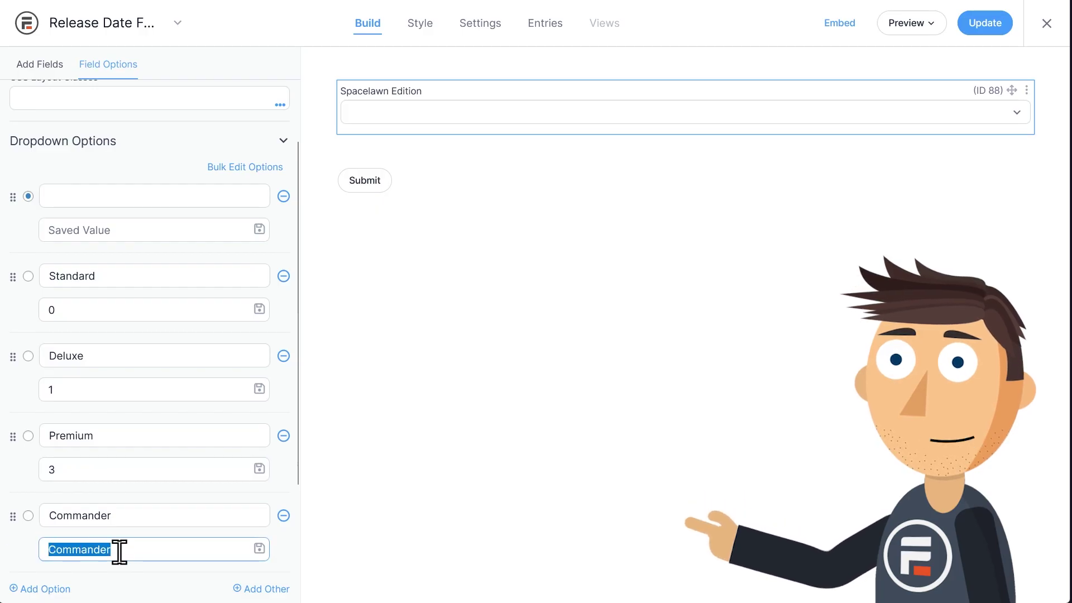
pyautogui.write('5')
pyautogui.click(494, 391)
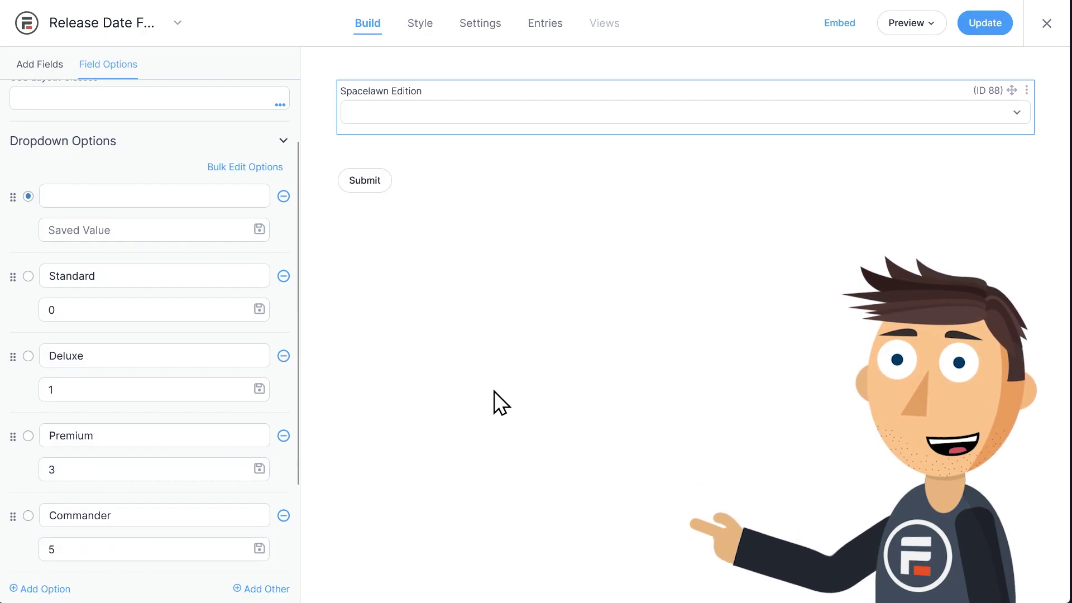
# - Add a read-only date field 'YOUR Launch Date' whose default value uses a date calculation
pyautogui.click(39, 65)
pyautogui.click(44, 296)
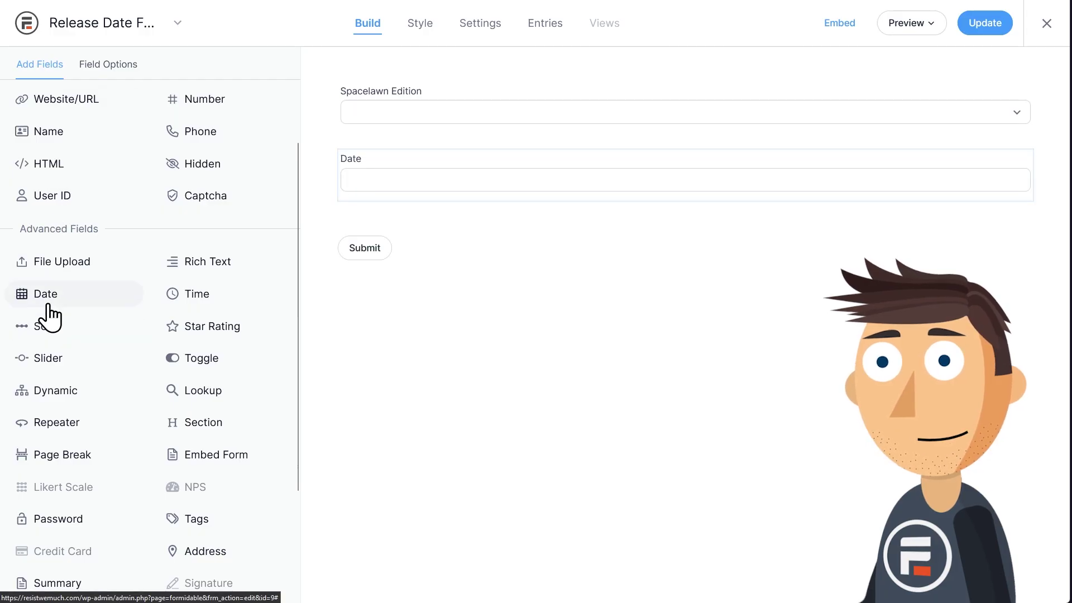
pyautogui.click(454, 173)
pyautogui.write('YOUR')
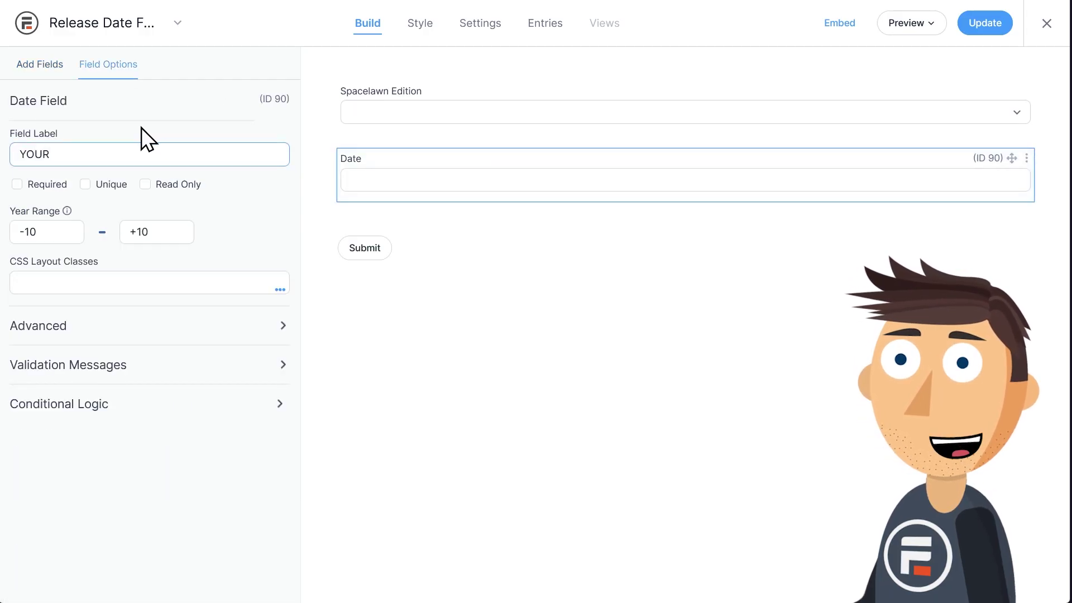
pyautogui.write(' Launch Date')
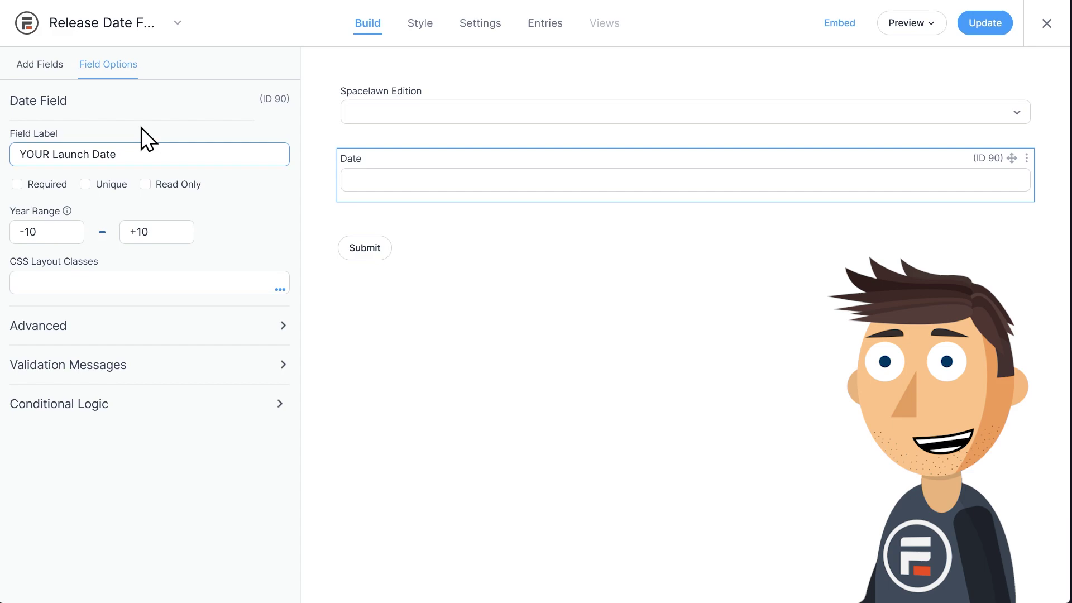
pyautogui.click(145, 187)
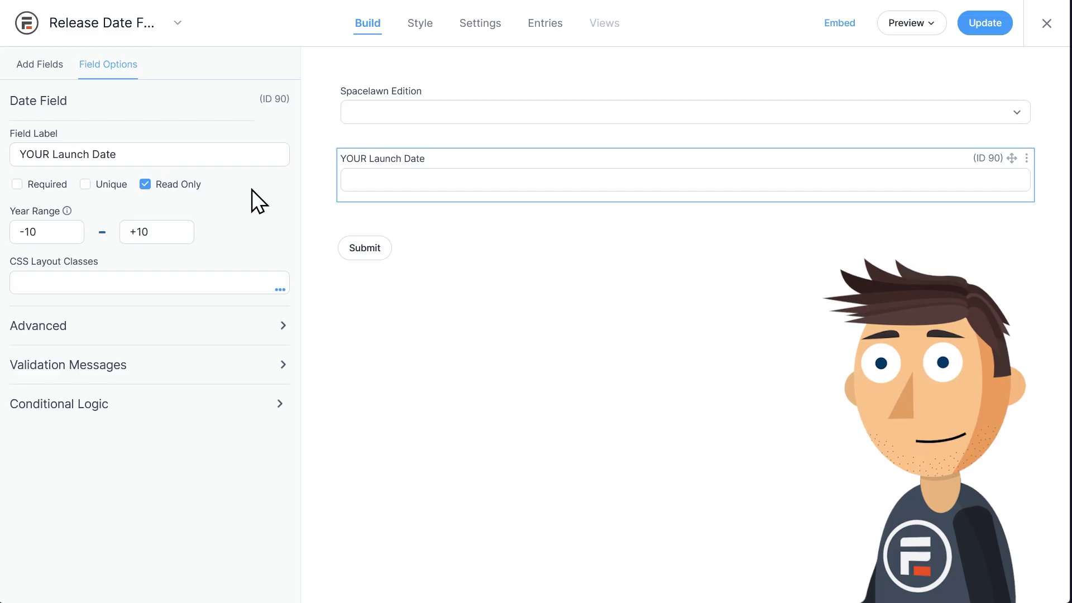
pyautogui.click(234, 330)
pyautogui.click(276, 361)
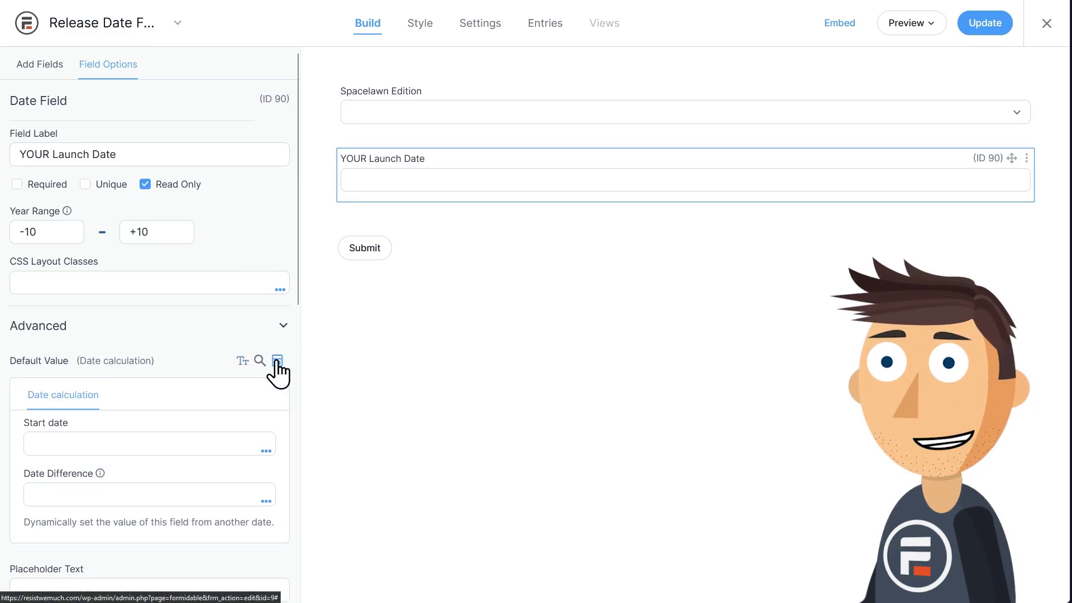
# - Set the calculation's start date to 09/06/2023 and its difference to '-[88] days'
pyautogui.click(198, 441)
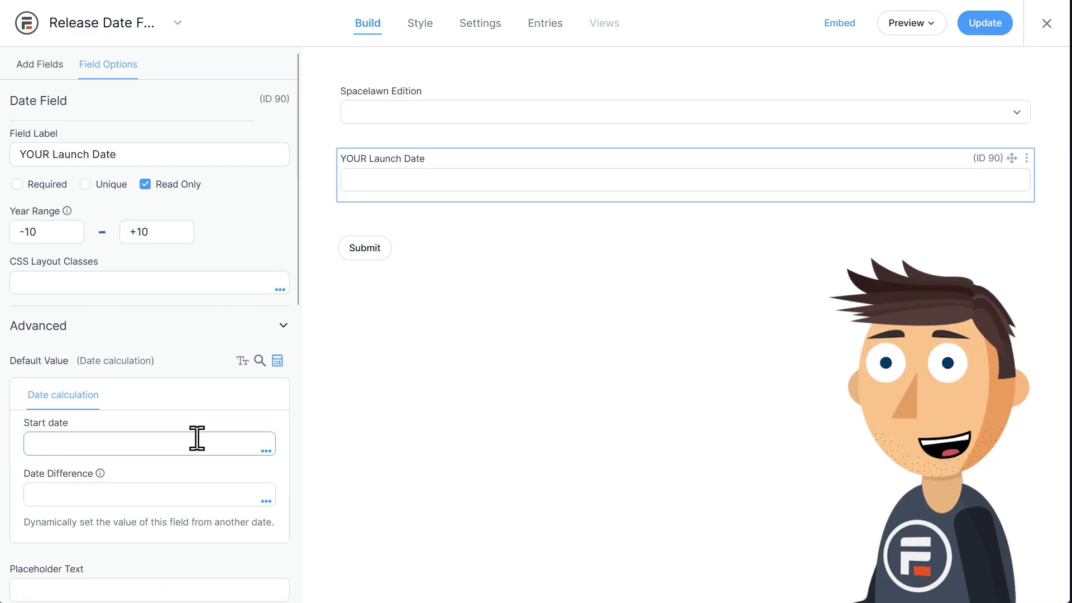
pyautogui.write('06/2023')
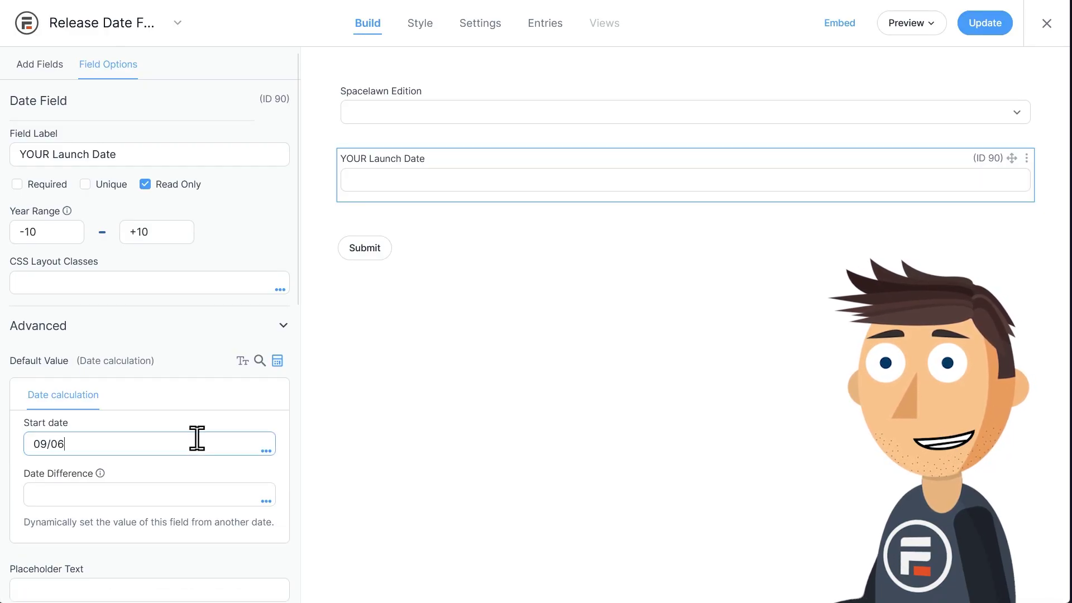
pyautogui.click(172, 494)
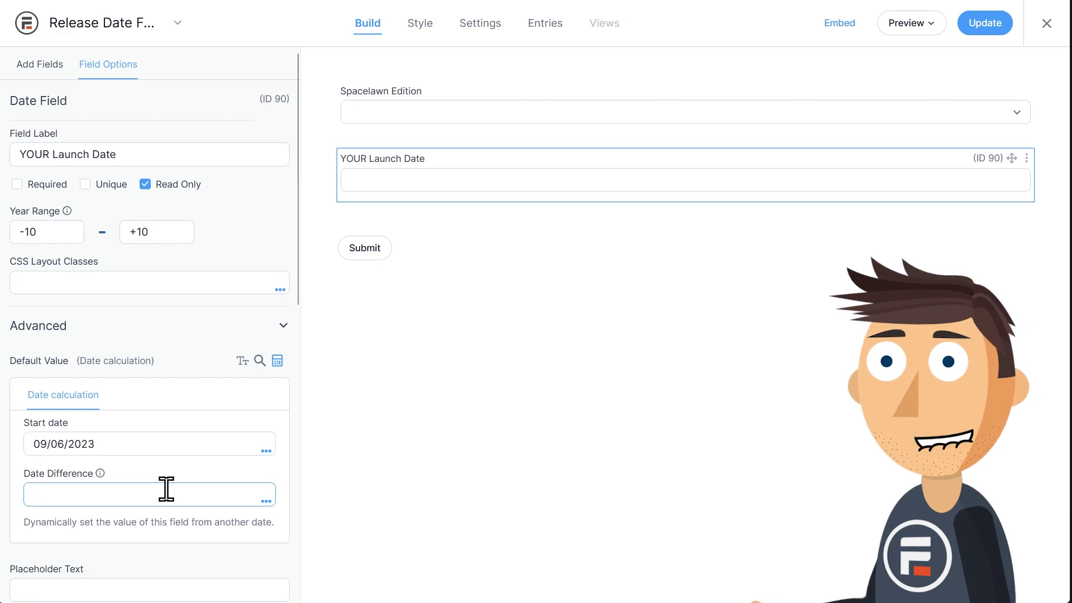
pyautogui.write('-')
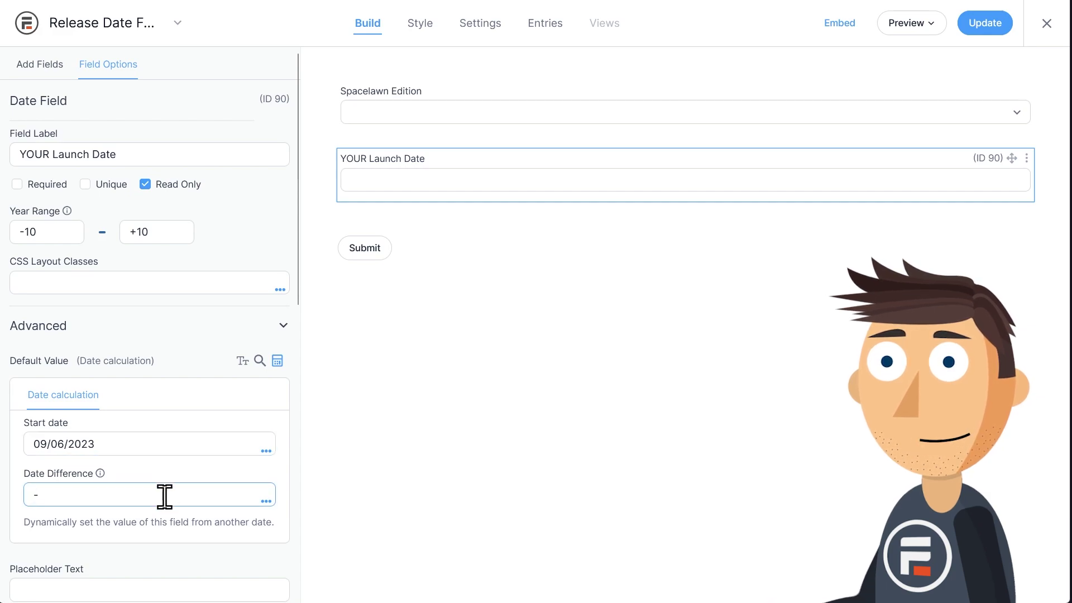
pyautogui.click(267, 501)
pyautogui.scroll(-2, 224, 509)
pyautogui.click(128, 480)
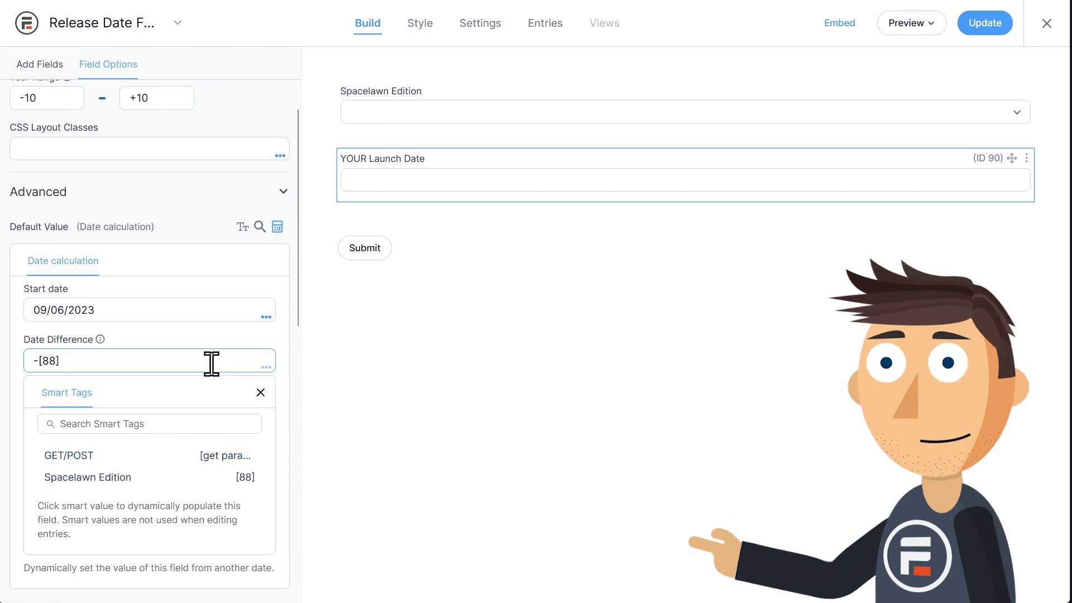
pyautogui.write('days')
pyautogui.click(284, 337)
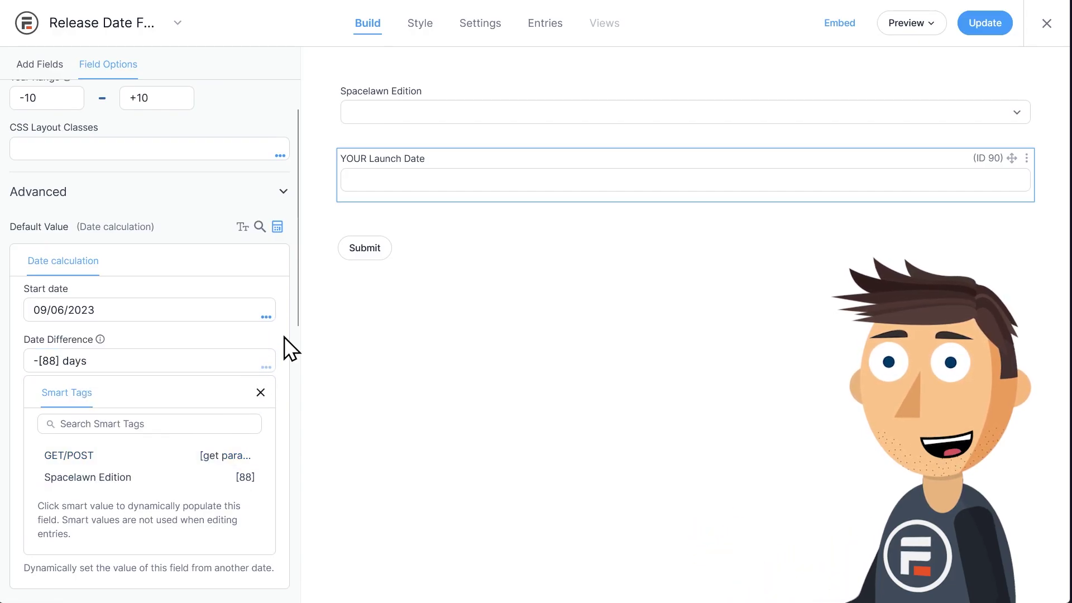
pyautogui.click(260, 393)
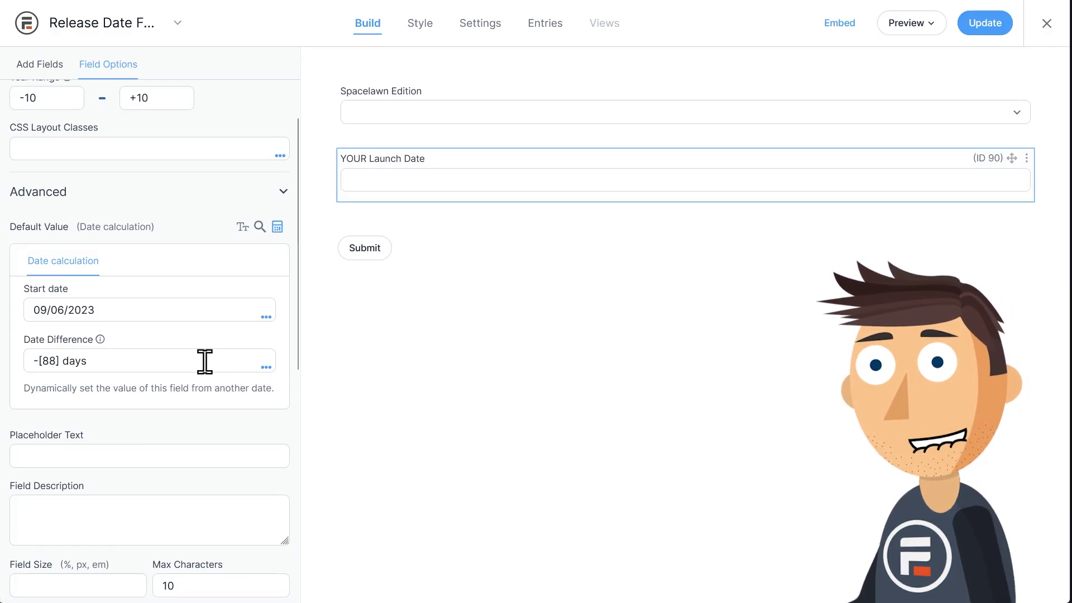
pyautogui.click(453, 99)
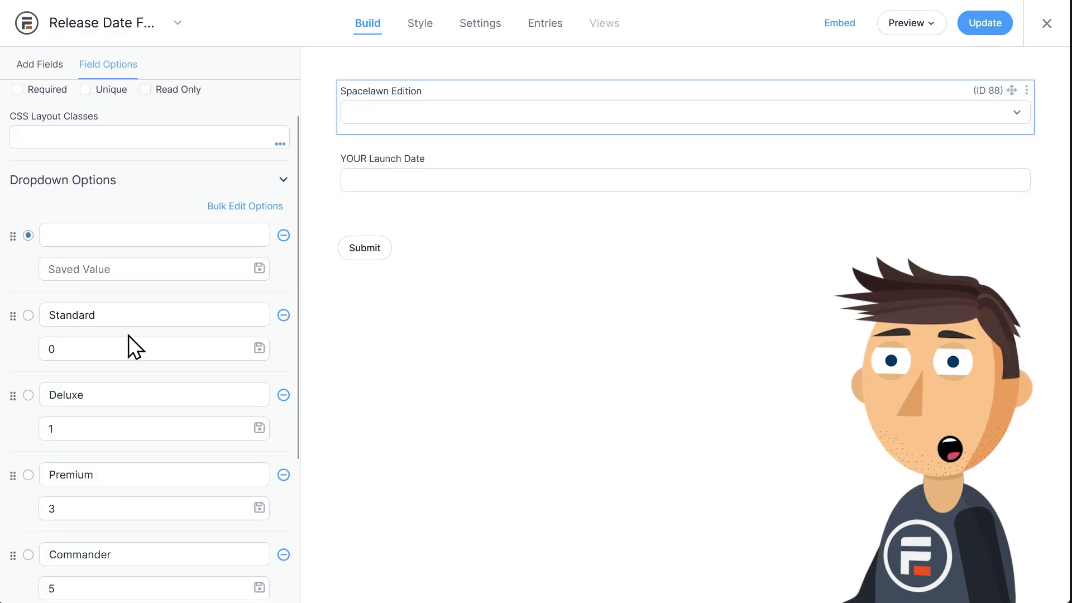
pyautogui.click(81, 433)
pyautogui.press('BackSpace')
pyautogui.write('-')
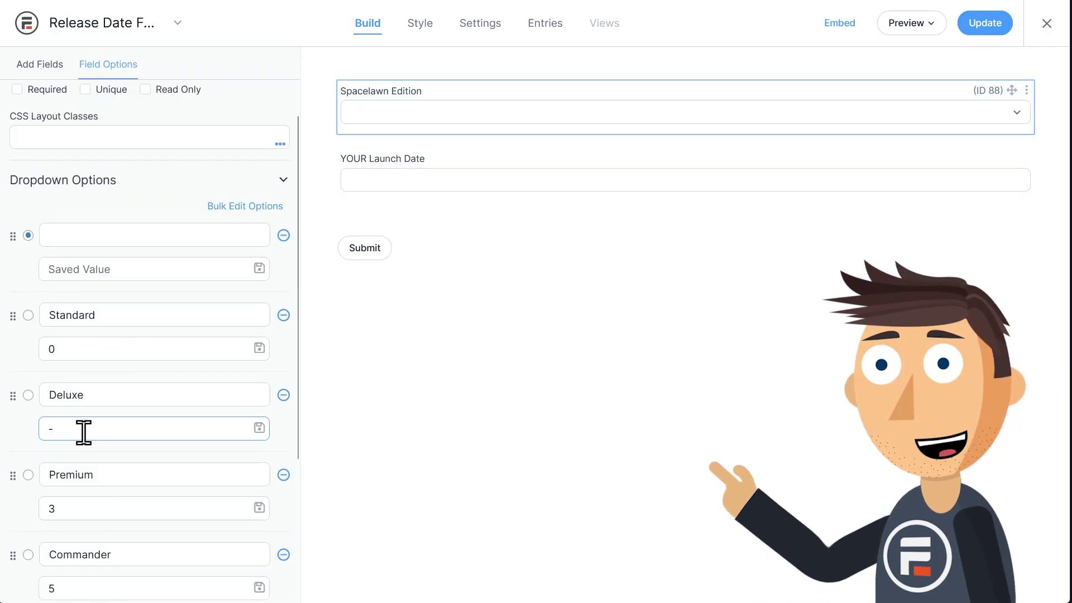
pyautogui.write('1 days')
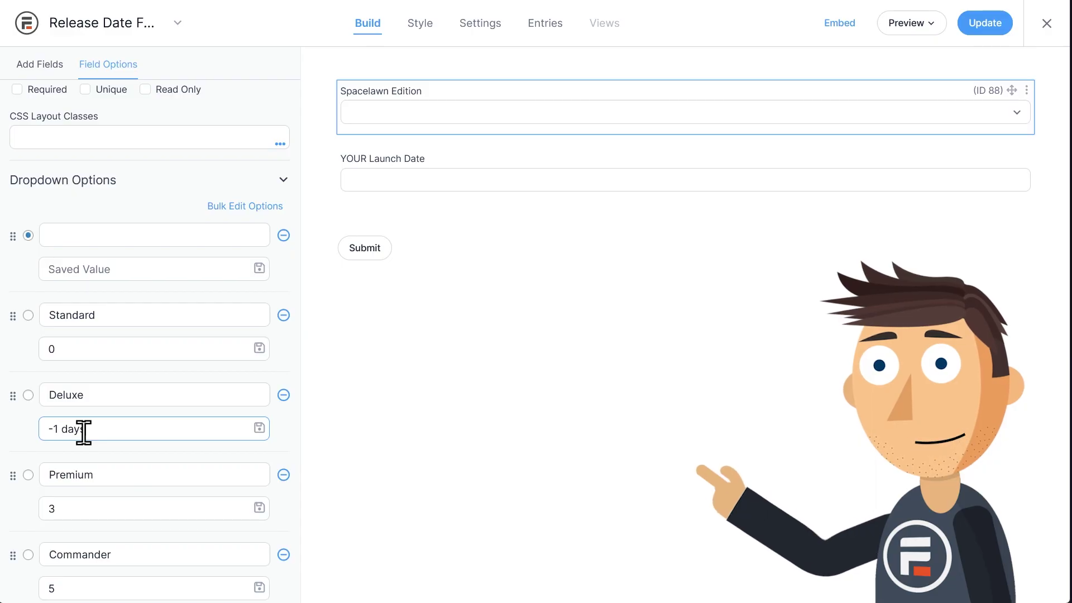
pyautogui.click(495, 168)
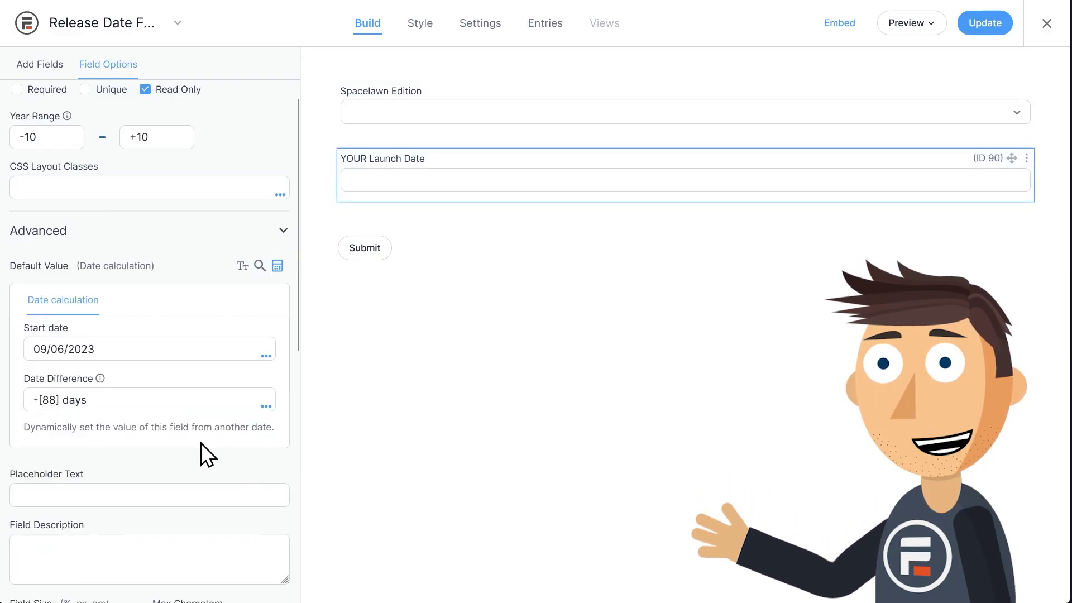
pyautogui.tripleClick(159, 394)
pyautogui.press('End')
pyautogui.hotkey('ctrl', 'shift', 'Left')
pyautogui.click(166, 403)
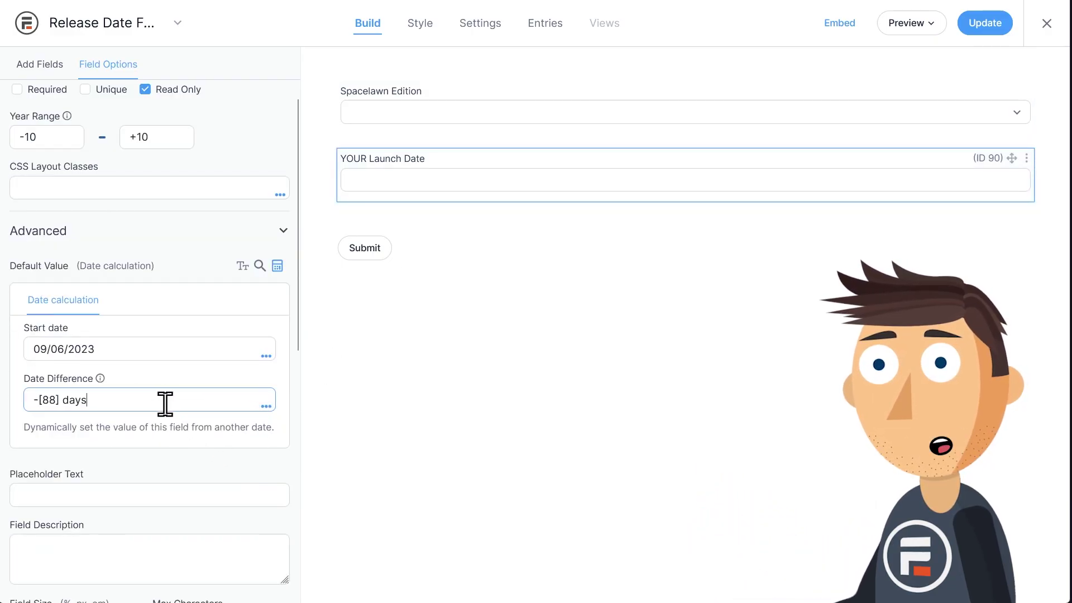
pyautogui.hotkey('ctrl', 'a')
pyautogui.press('BackSpace')
pyautogui.click(267, 407)
pyautogui.click(173, 517)
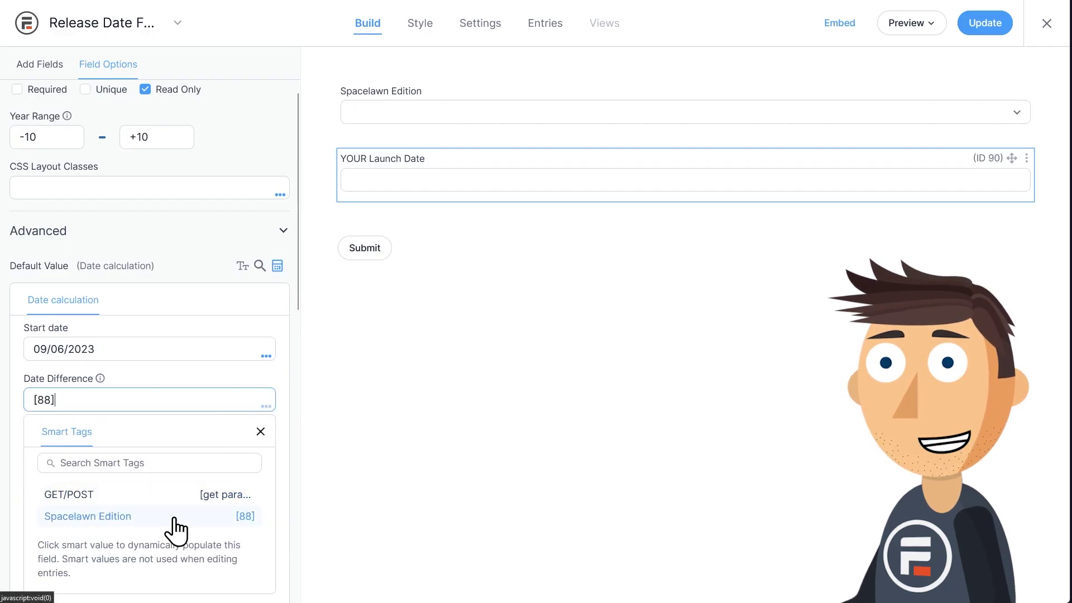
pyautogui.click(32, 400)
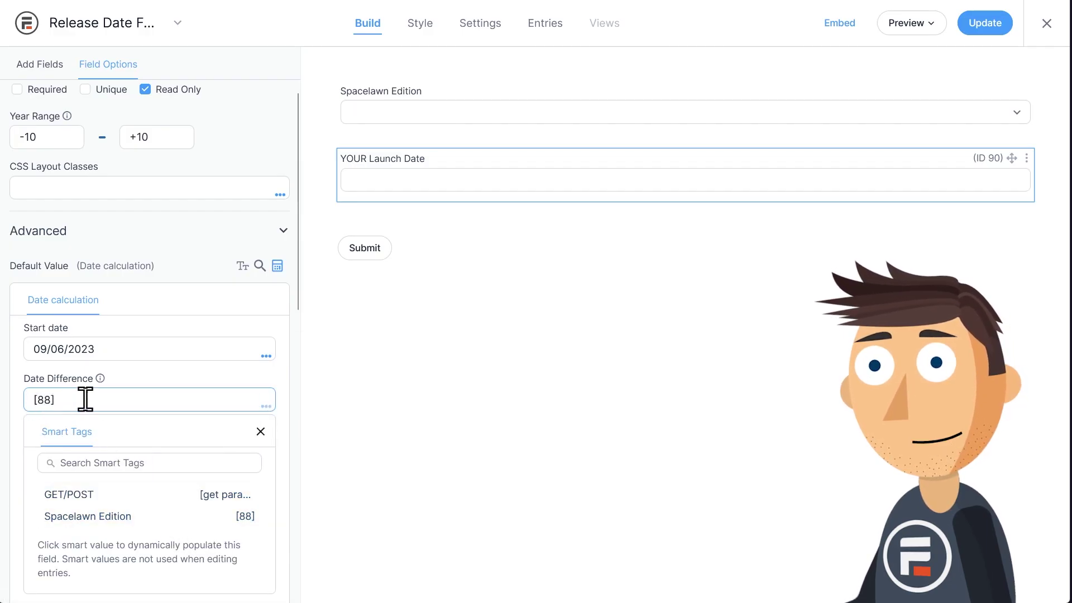
pyautogui.write('-')
pyautogui.click(106, 395)
pyautogui.write('days')
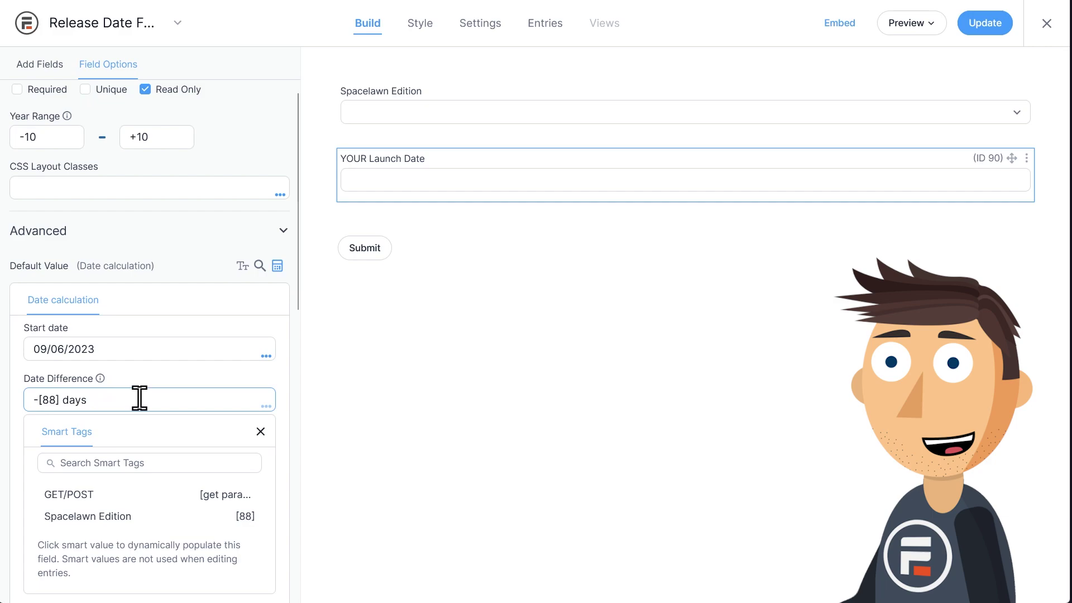
pyautogui.click(438, 124)
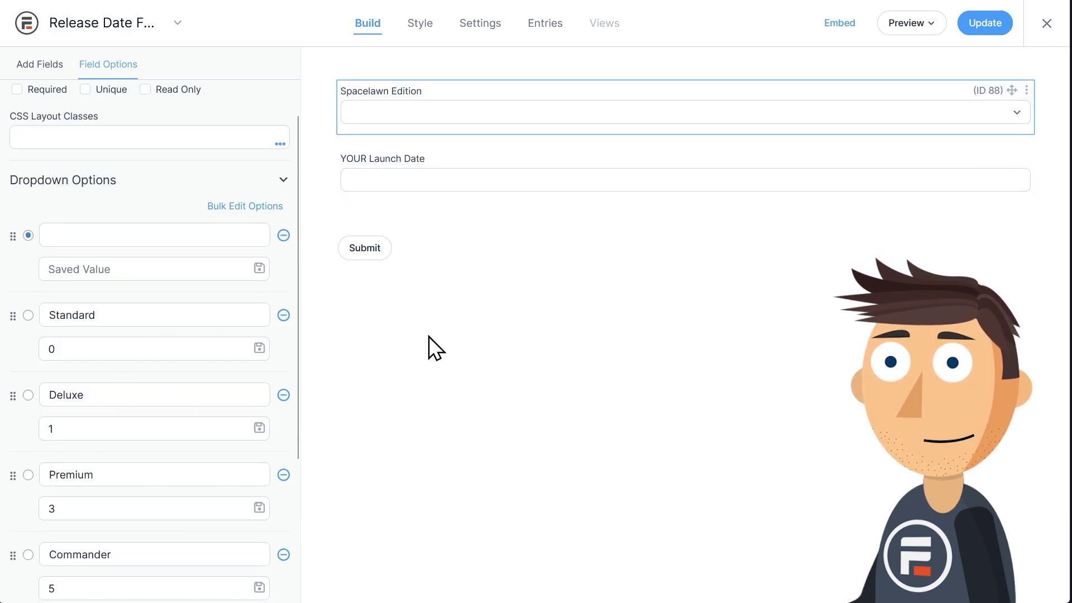
# - Give the launch date field the Total (frm_total) layout class and update the form
pyautogui.click(599, 168)
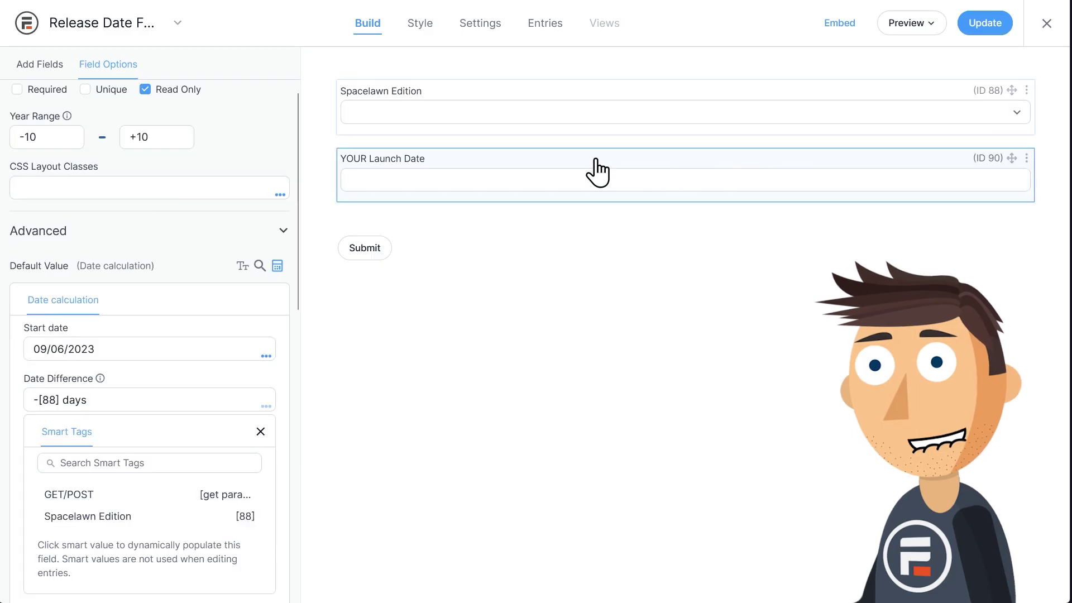
pyautogui.click(267, 406)
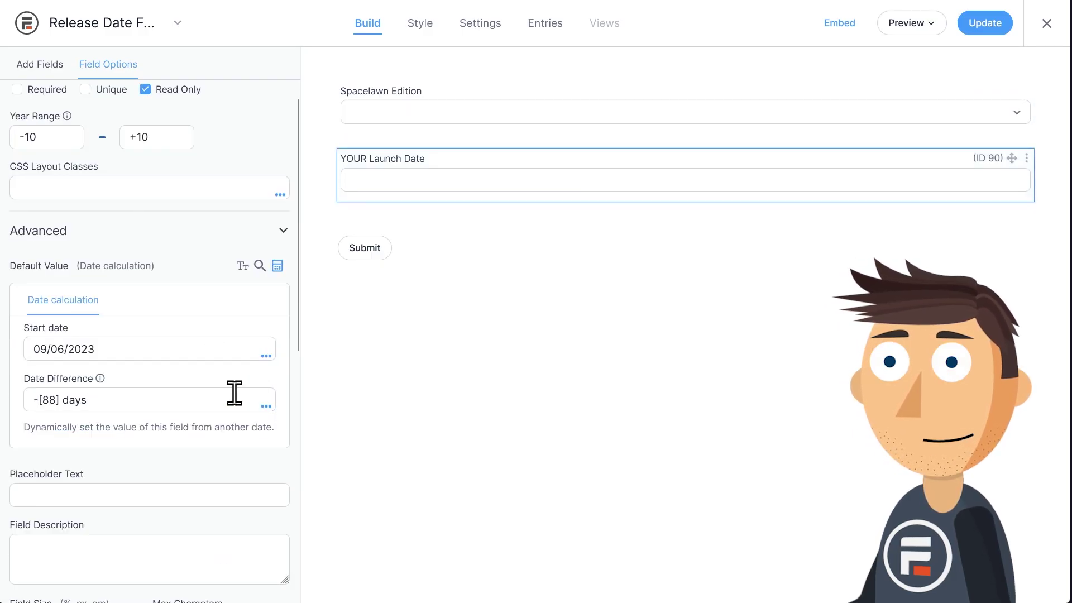
pyautogui.click(192, 186)
pyautogui.click(114, 455)
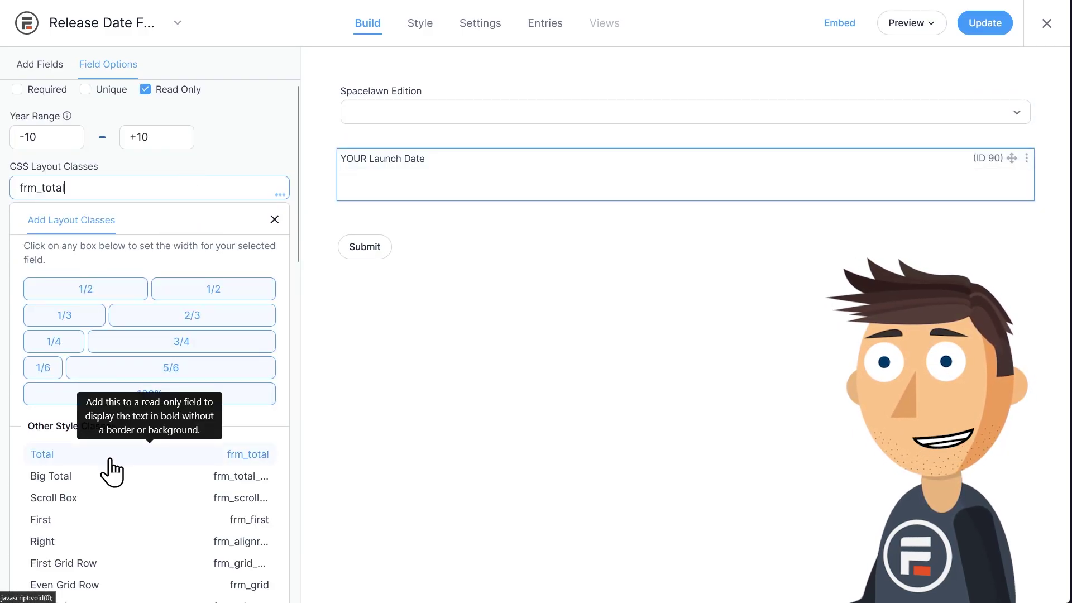
pyautogui.click(980, 29)
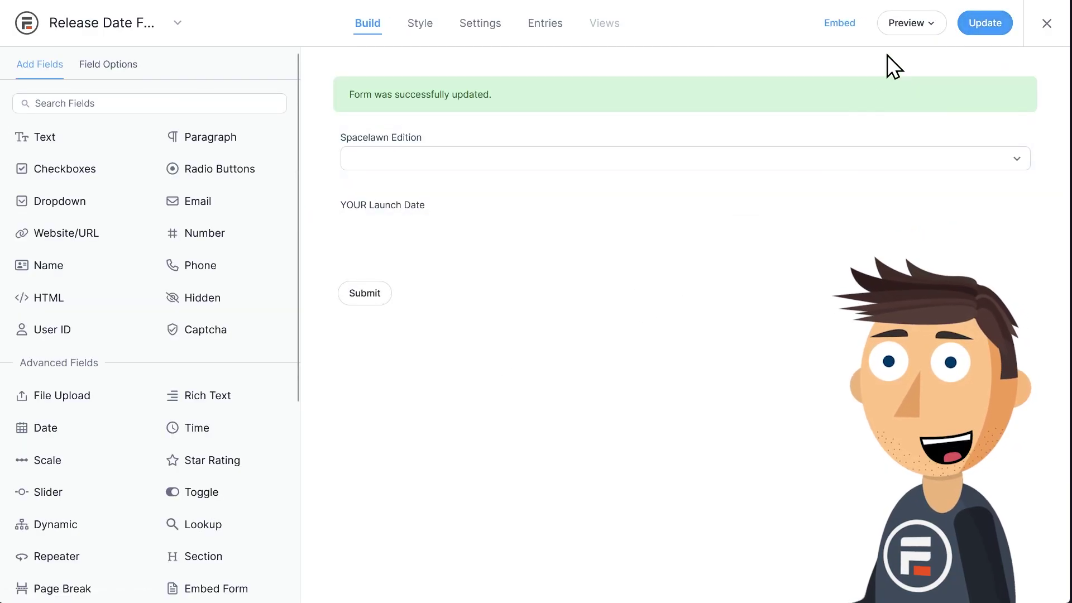
# - Preview the form on a blank page, selecting Standard, Deluxe, Premium, then Commander
pyautogui.click(910, 23)
pyautogui.click(900, 51)
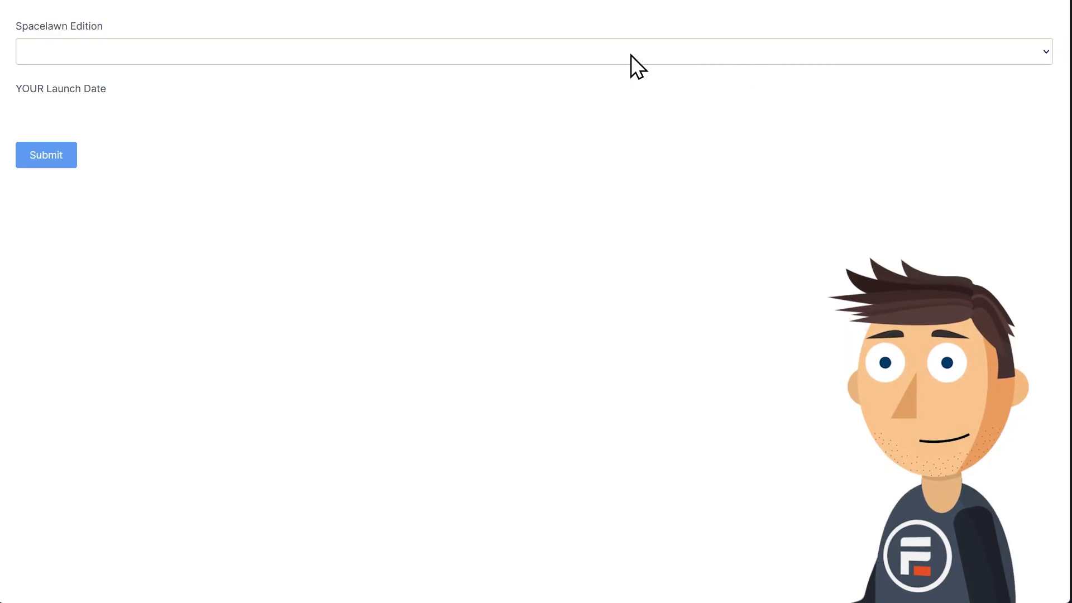
pyautogui.click(631, 55)
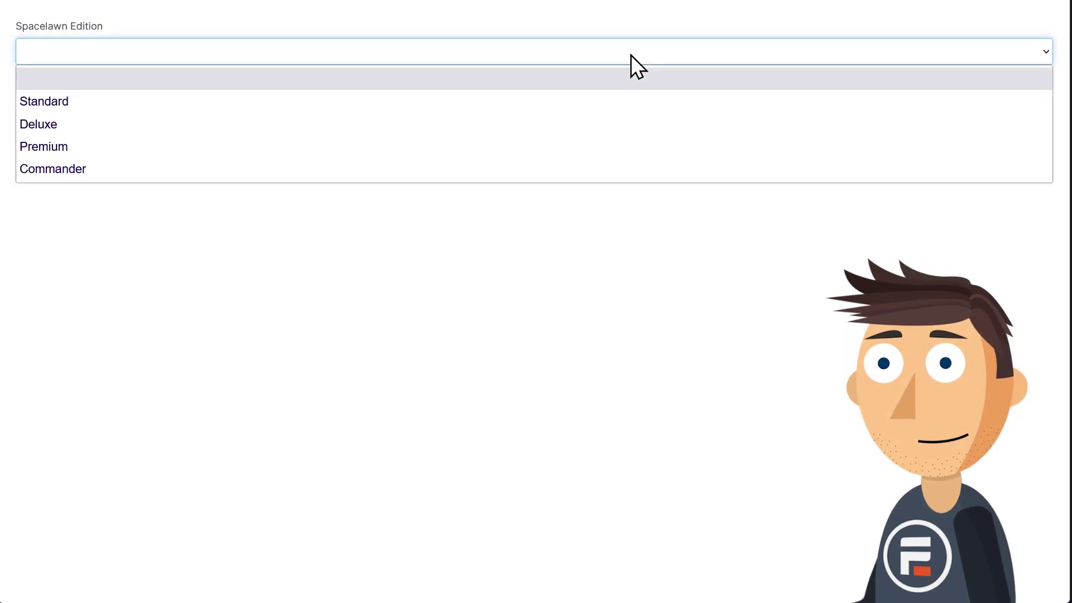
pyautogui.click(608, 95)
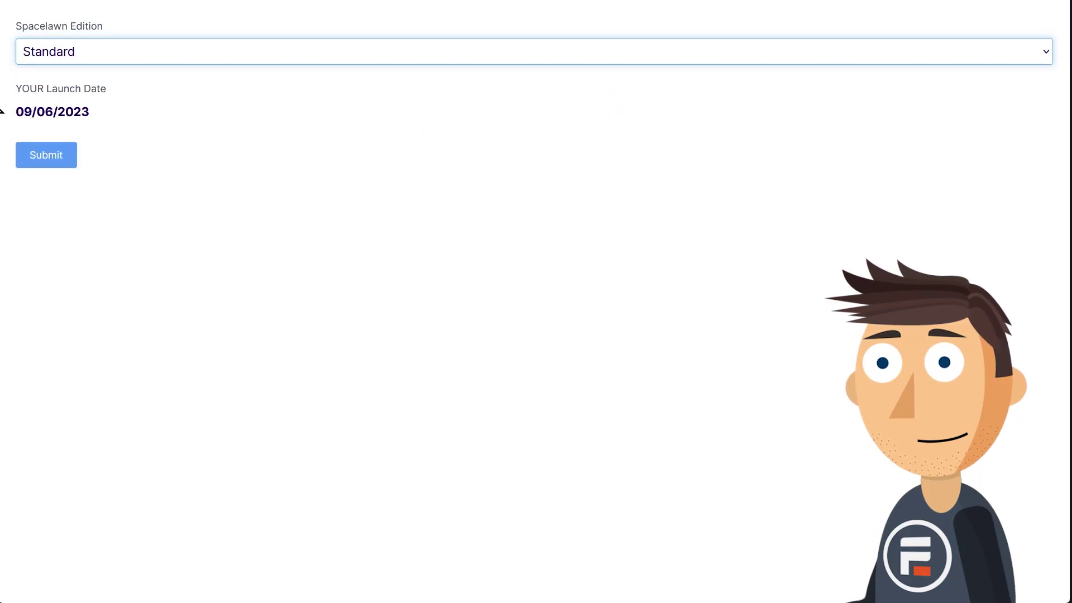
pyautogui.click(119, 53)
pyautogui.click(108, 128)
pyautogui.click(153, 53)
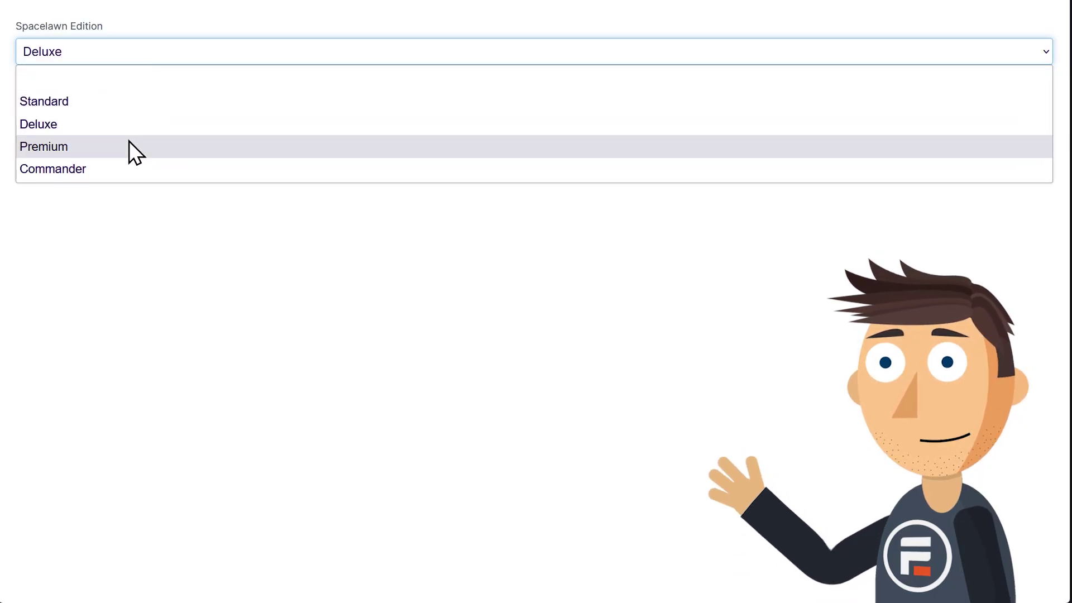
pyautogui.click(129, 143)
pyautogui.click(149, 53)
pyautogui.click(134, 168)
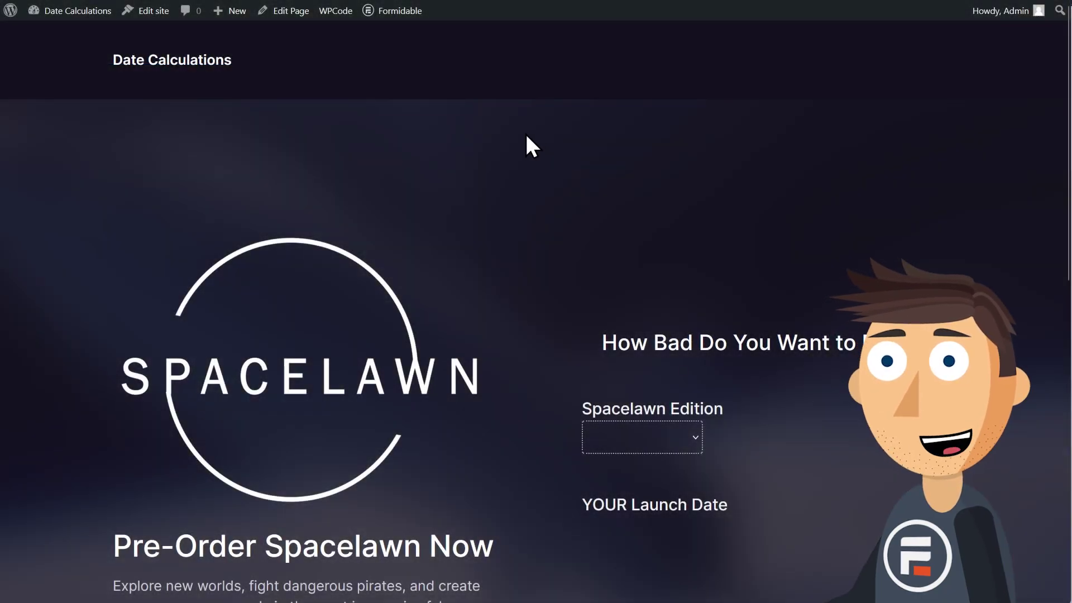
# - On the Spacelawn page, pick Standard, Deluxe, Premium, then Commander, checking the launch date
pyautogui.scroll(-3, 525, 132)
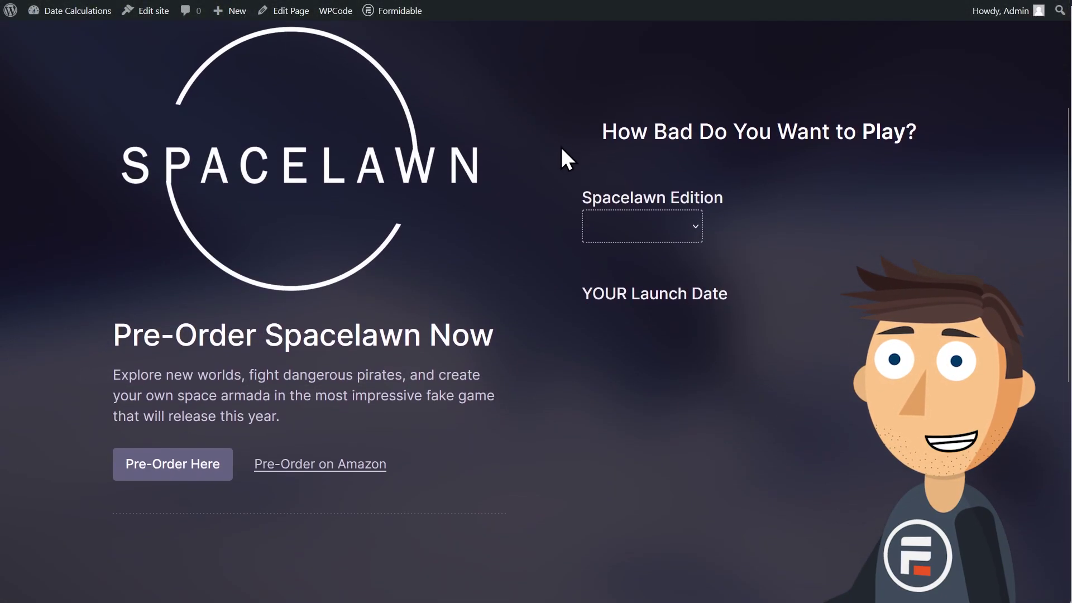
pyautogui.click(696, 234)
pyautogui.click(668, 292)
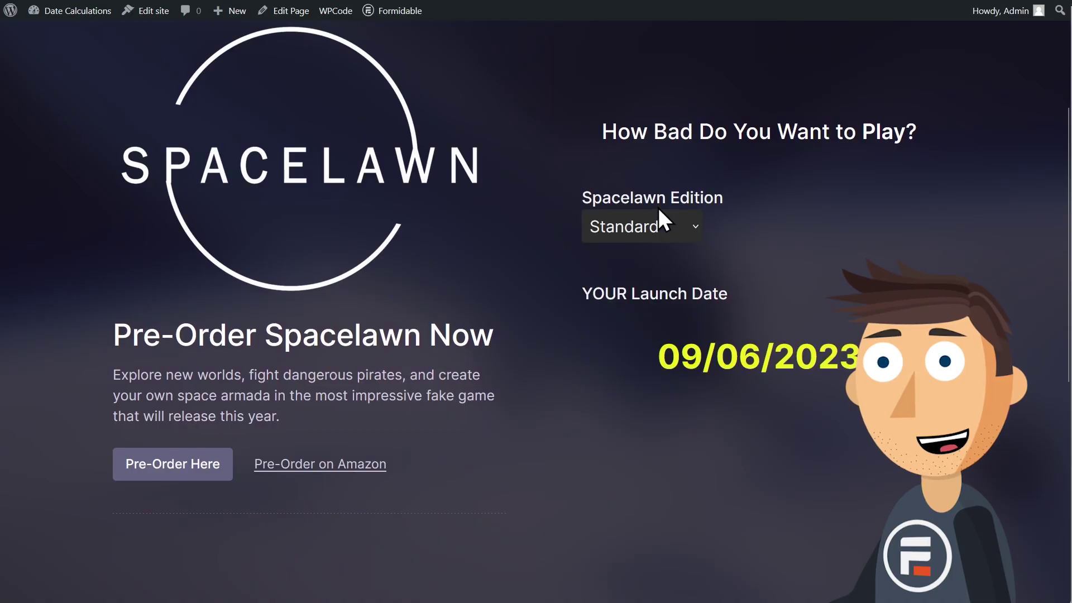
pyautogui.click(657, 228)
pyautogui.click(639, 317)
pyautogui.click(643, 236)
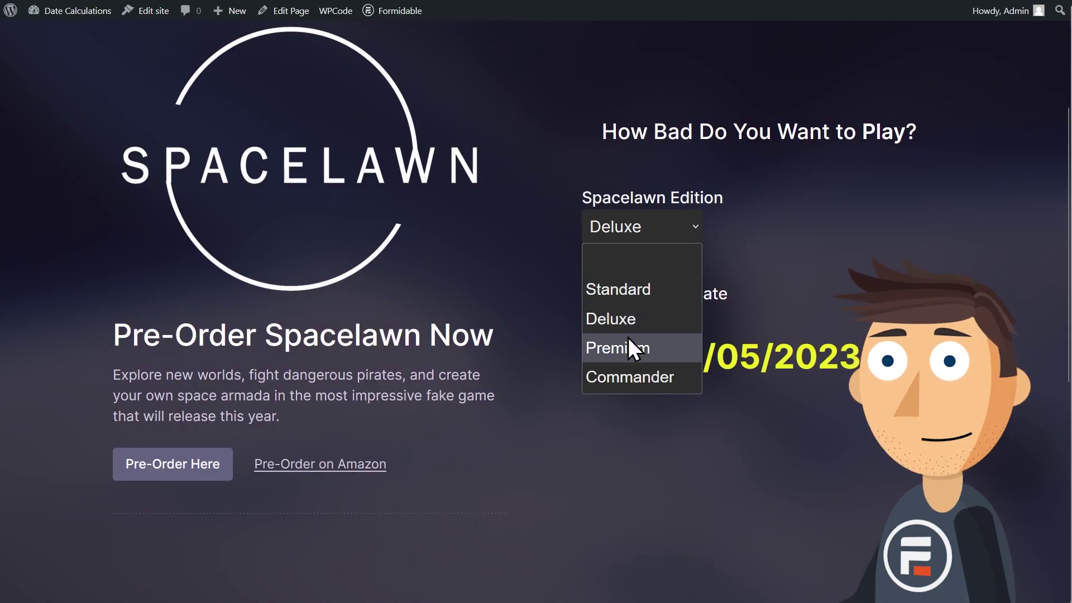
pyautogui.click(630, 347)
pyautogui.click(637, 235)
pyautogui.click(628, 375)
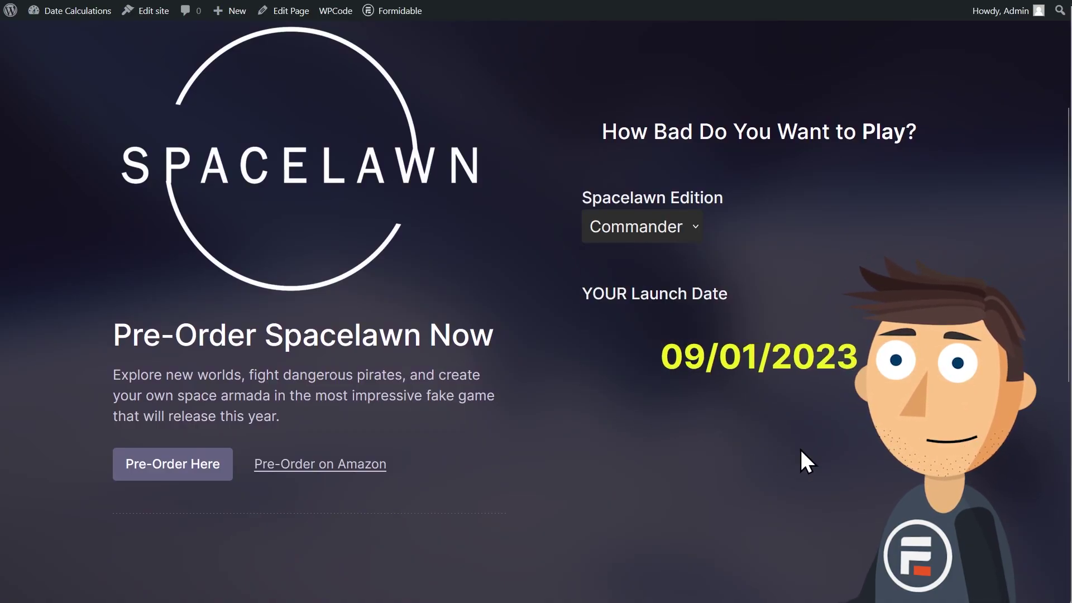
pyautogui.scroll(1, 813, 428)
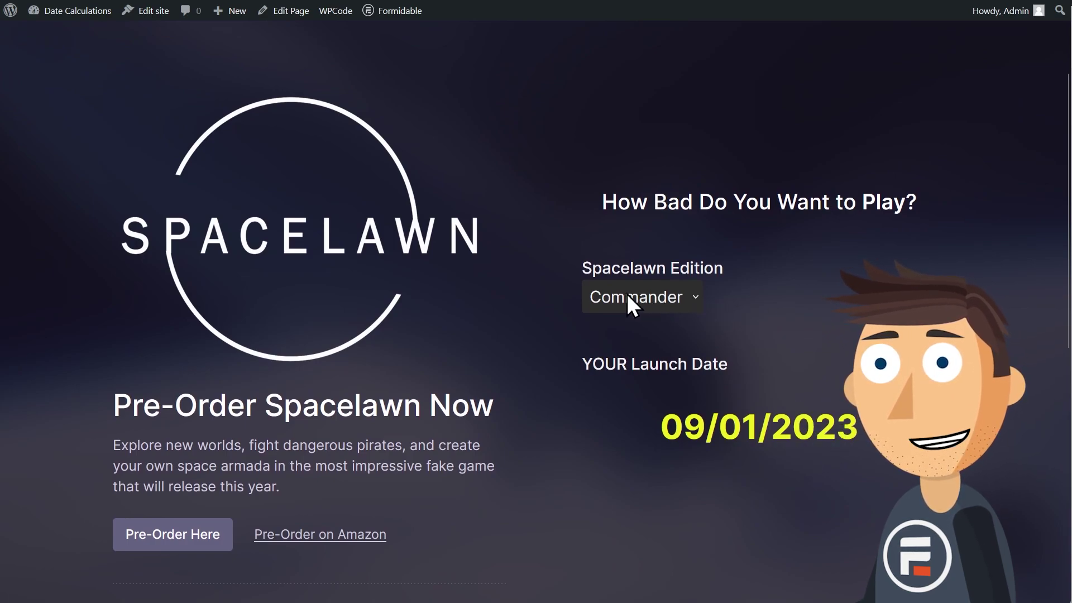
pyautogui.click(598, 306)
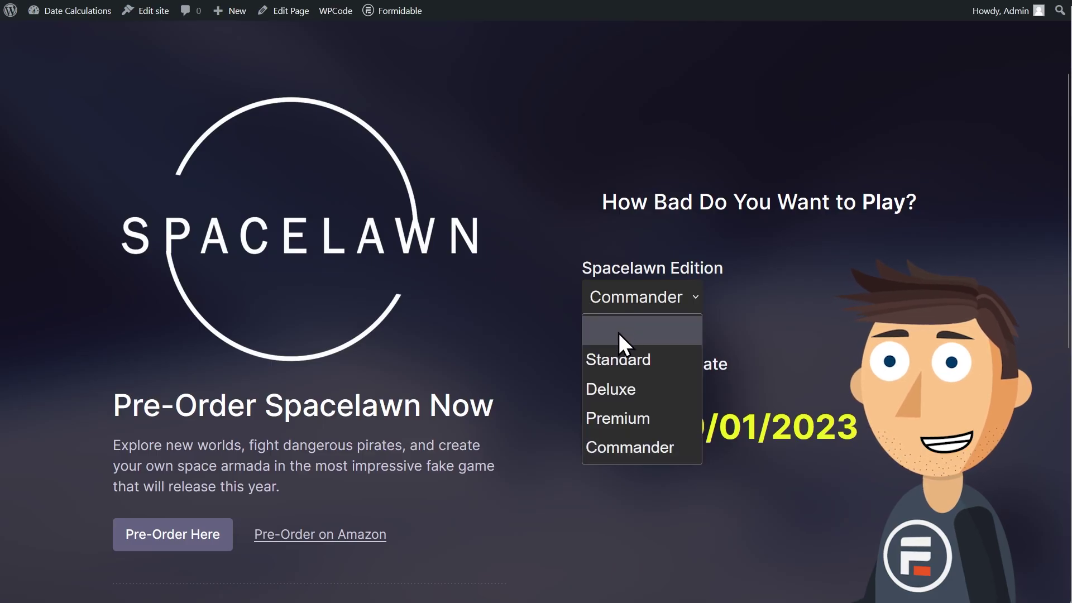